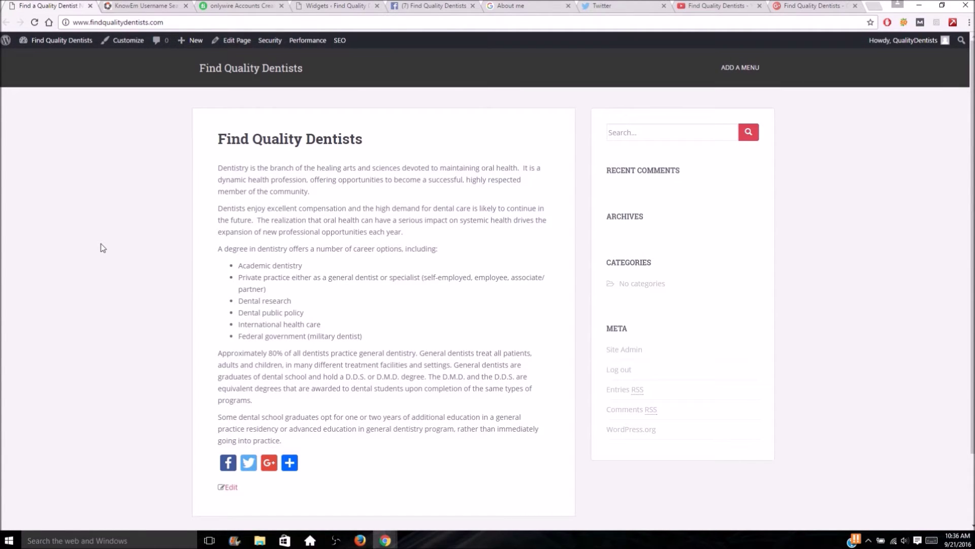
On KnowEm, check the availability of the username findqualitydentists across the most popular social networks
click(148, 6)
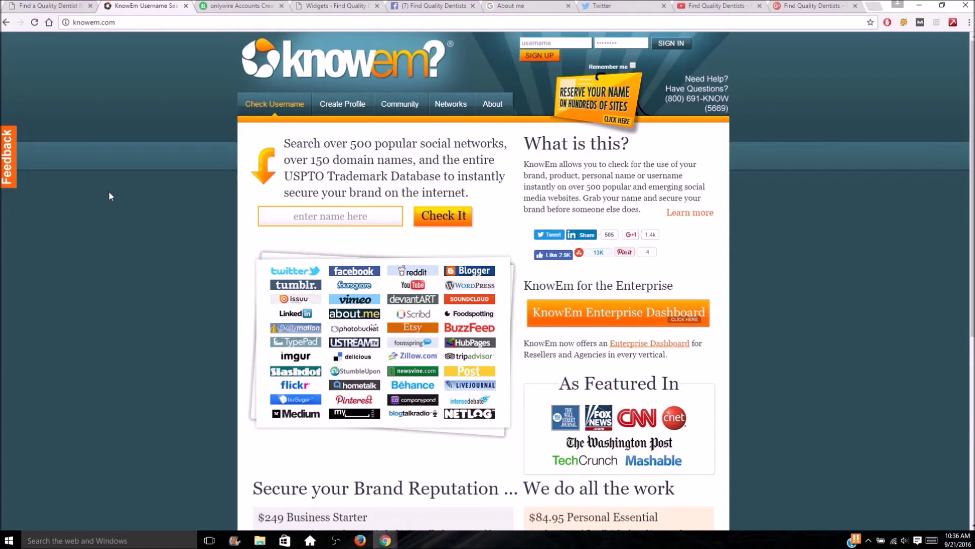
scroll(108, 193, down, 4)
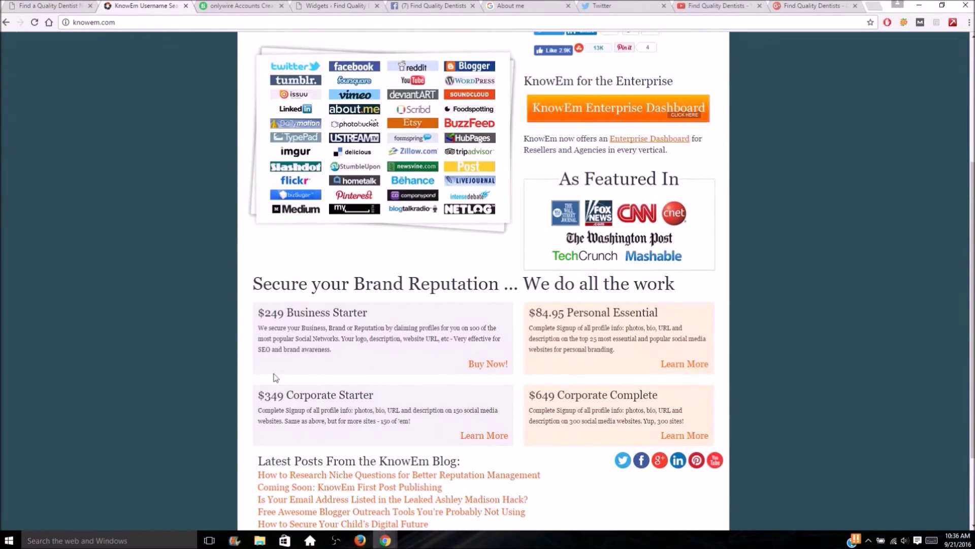
scroll(206, 366, up, 2)
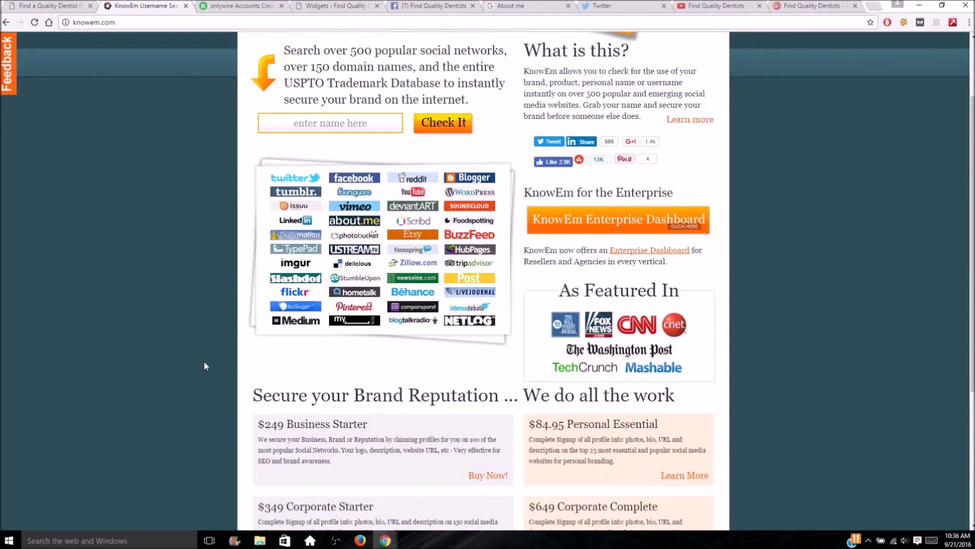
scroll(203, 363, up, 2)
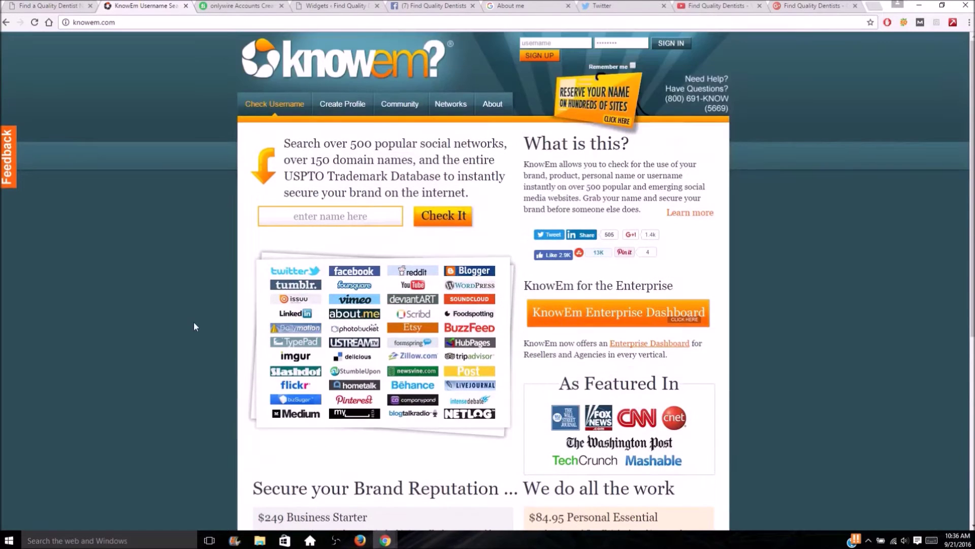
click(335, 215)
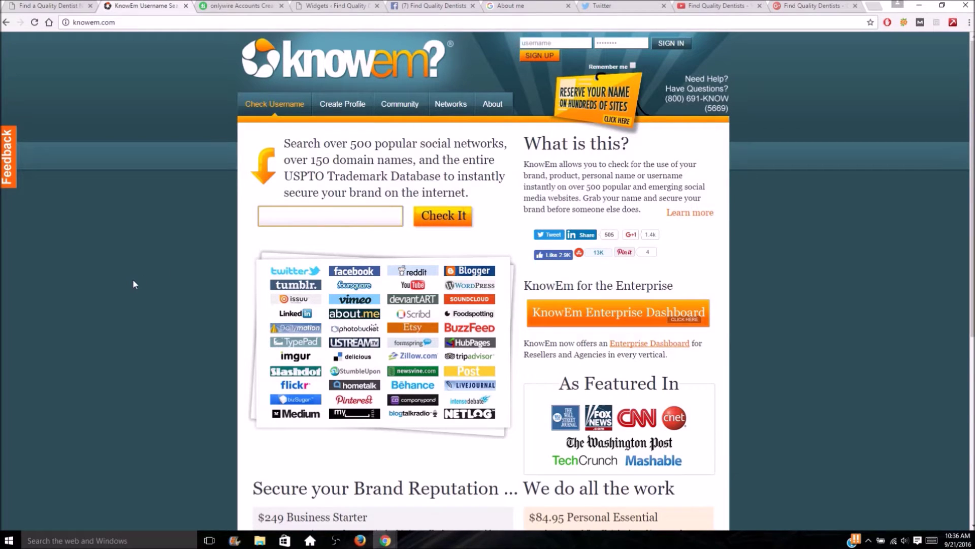
text(findquality)
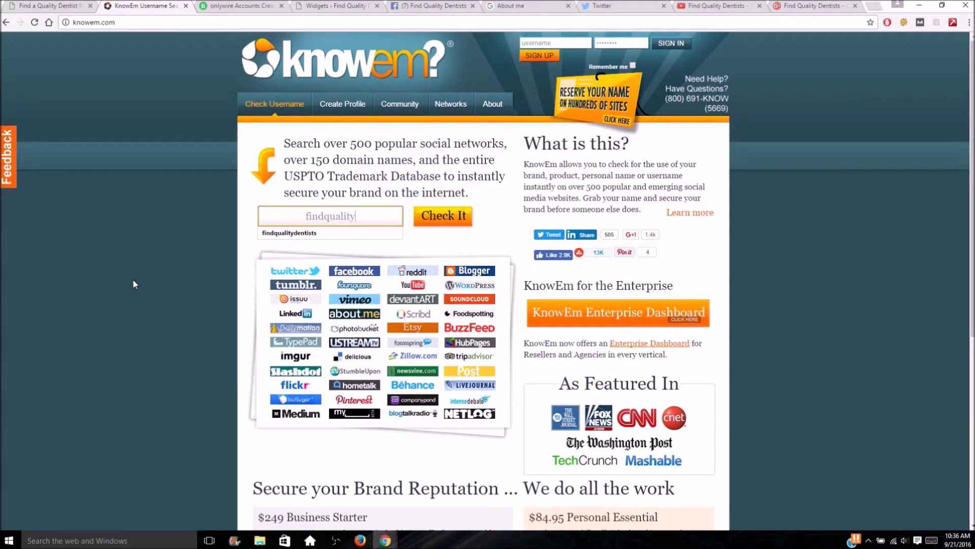
text(dentistst)
key(Return)
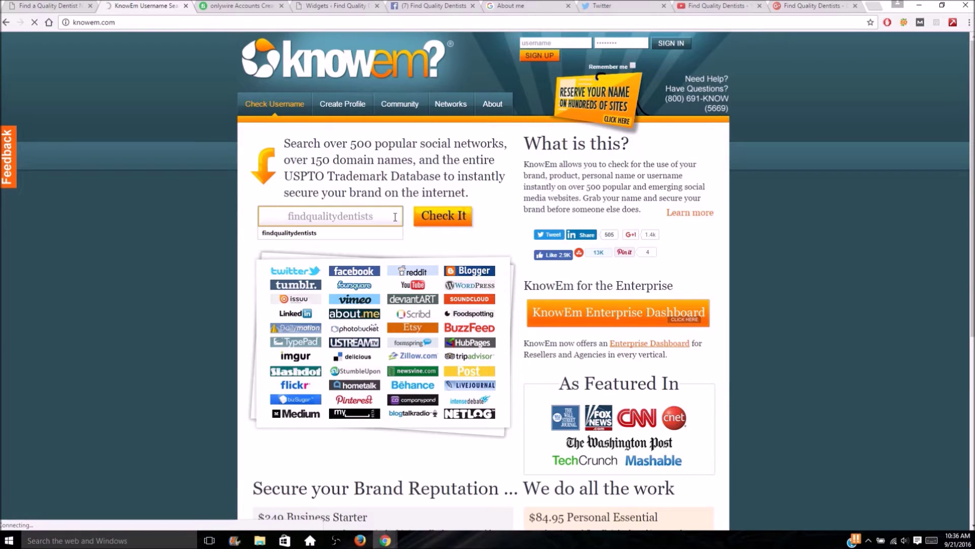
click(429, 220)
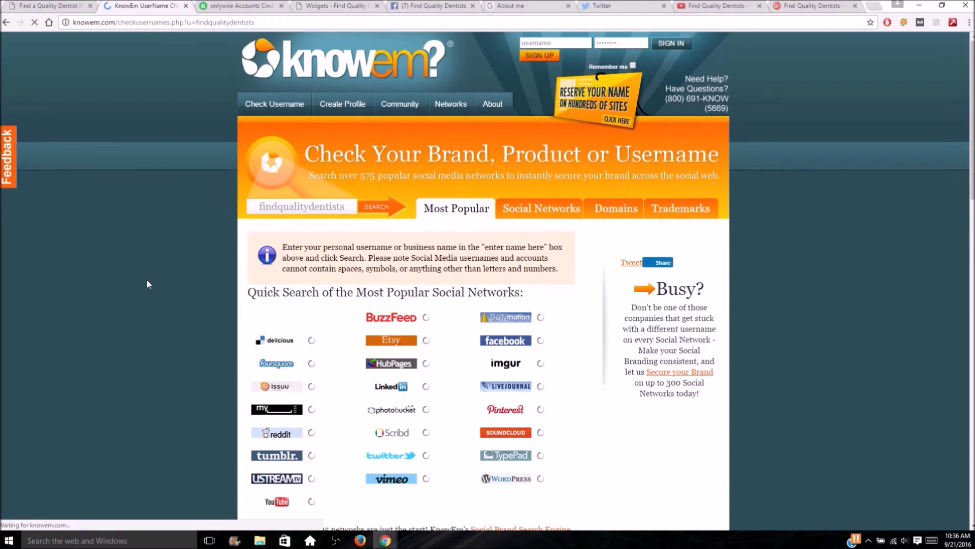
scroll(418, 316, down, 1)
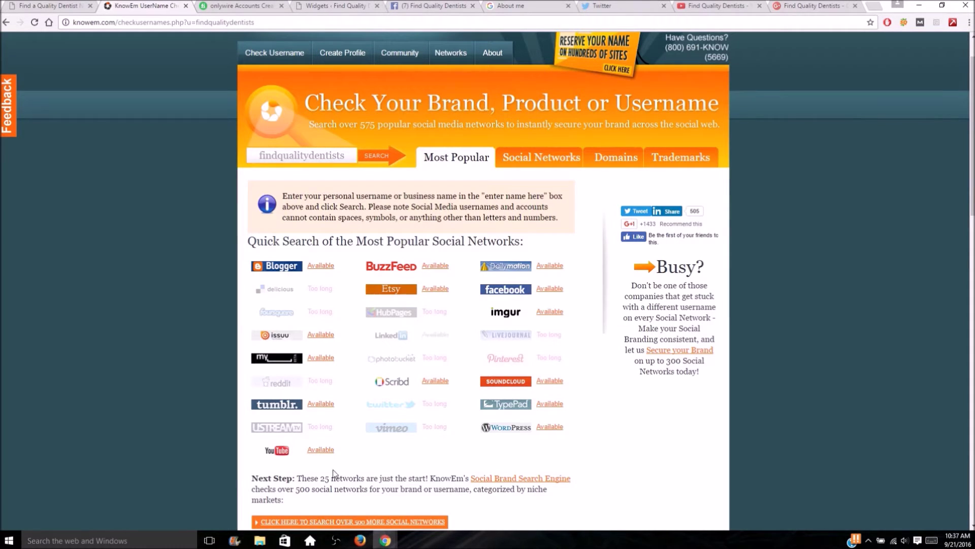
mouse_move(508, 451)
On Fiverr's onlywire accounts gig, dismiss the sign-up prompt and select the extras adding the website link, description, profile pic and location details in all sites
click(238, 5)
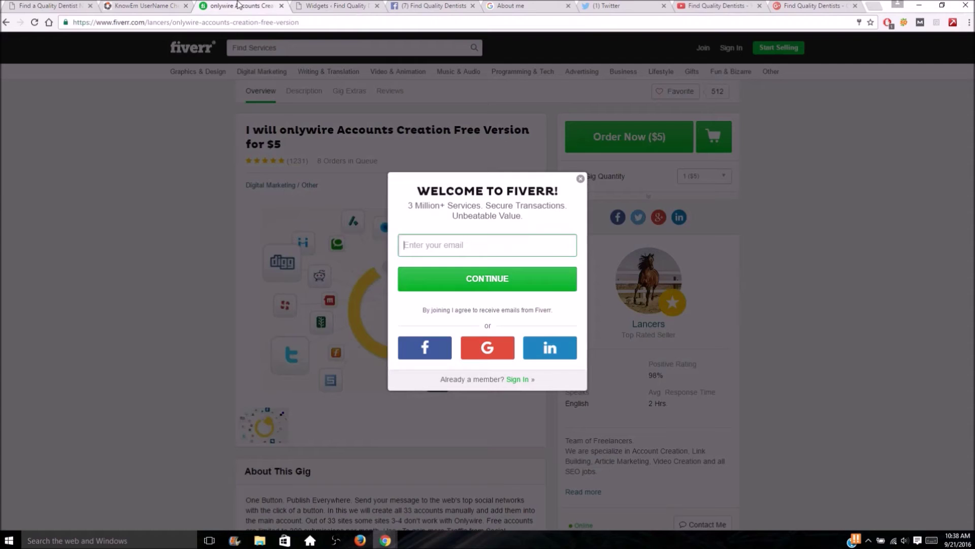
click(580, 179)
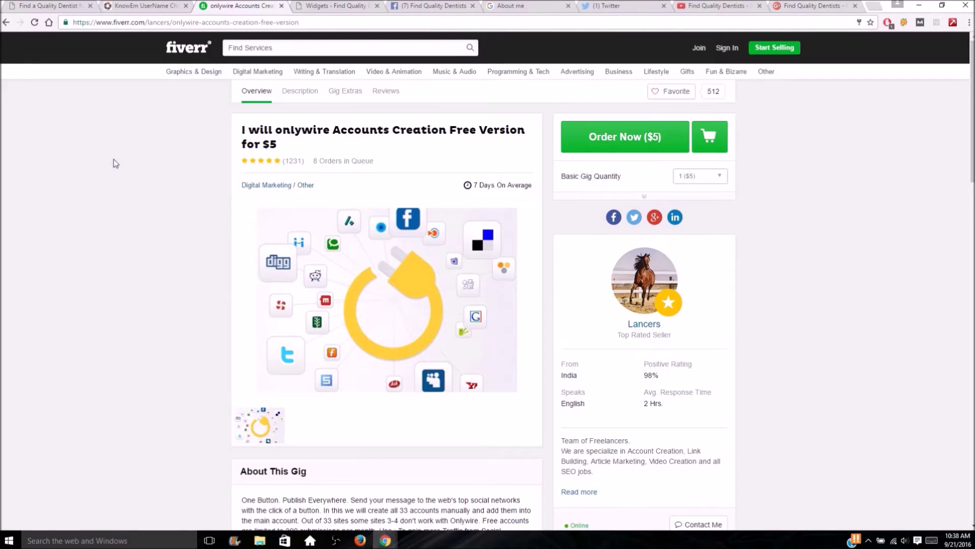
scroll(114, 163, down, 3)
scroll(114, 163, up, 3)
scroll(546, 150, down, 4)
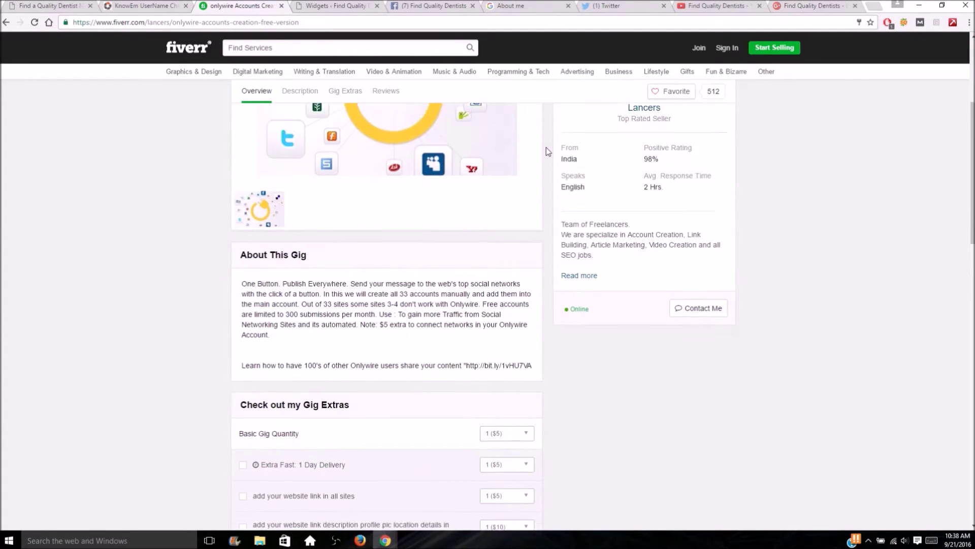
scroll(546, 151, down, 4)
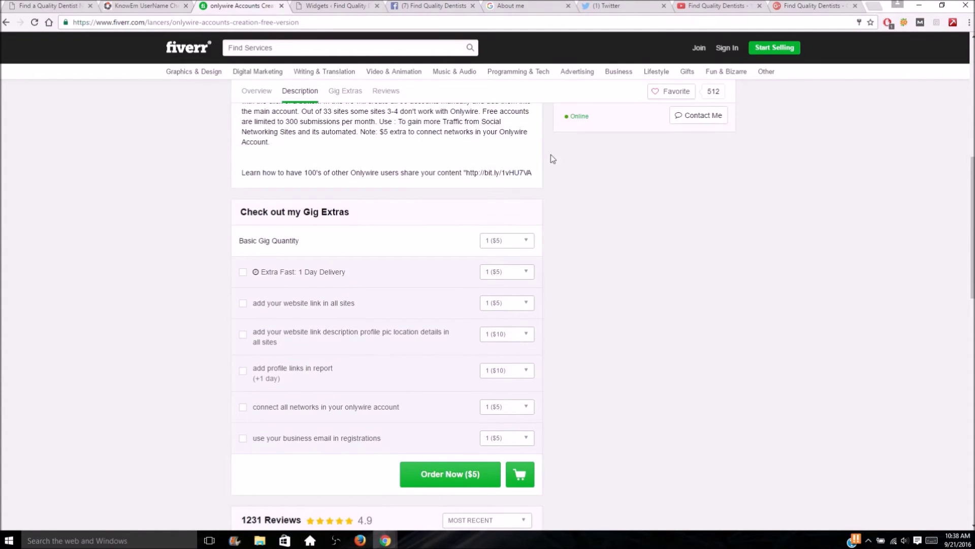
click(243, 305)
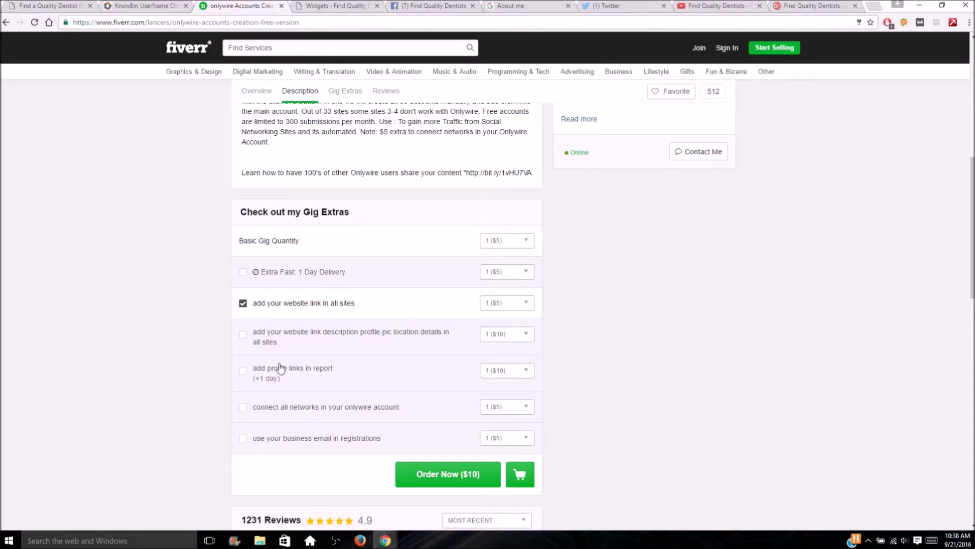
click(243, 338)
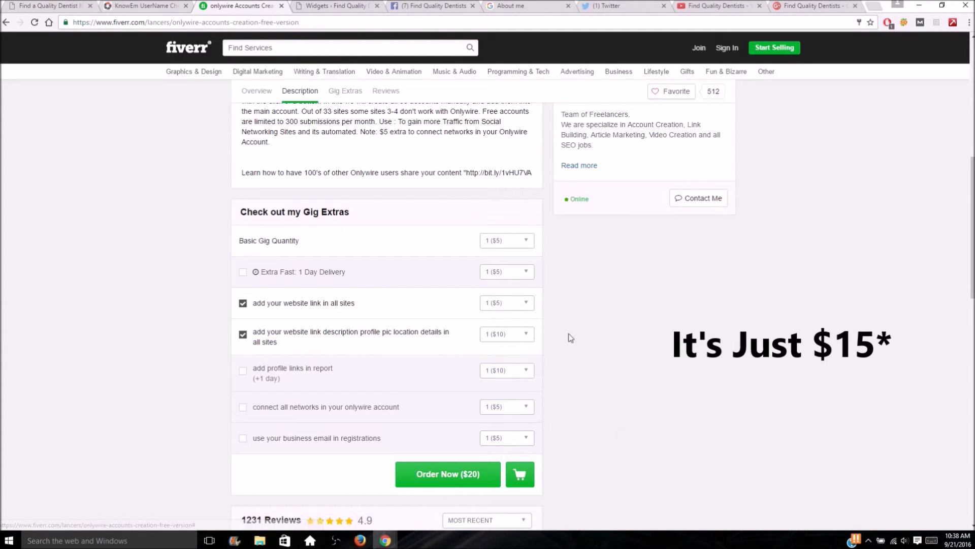
Review the onlywire gig's overview and description, and close the KnowEm and Fiverr pages
scroll(189, 366, up, 6)
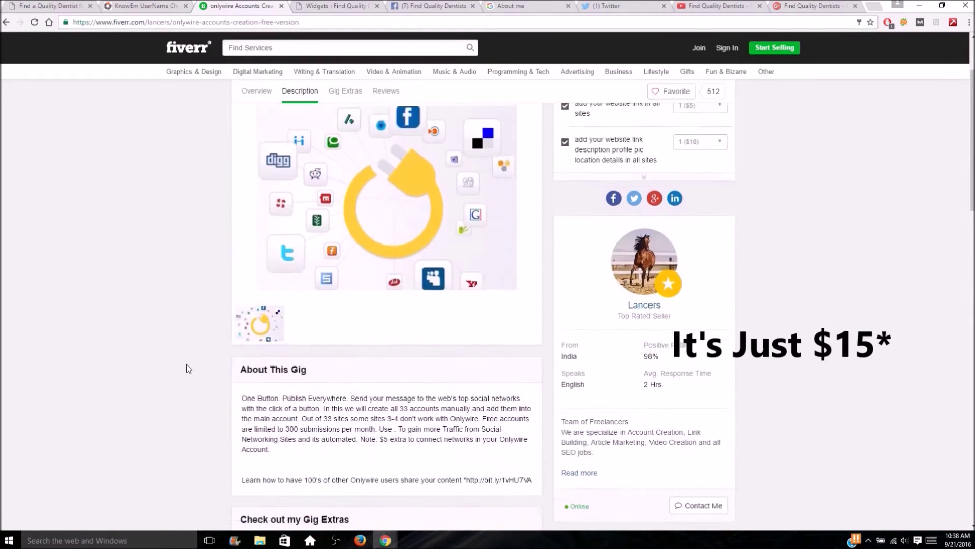
scroll(186, 364, up, 2)
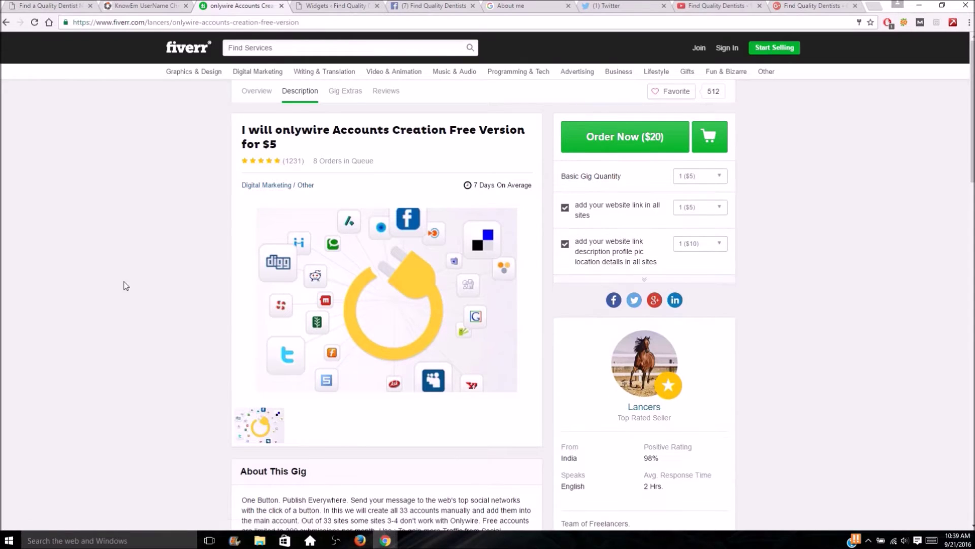
scroll(129, 218, down, 2)
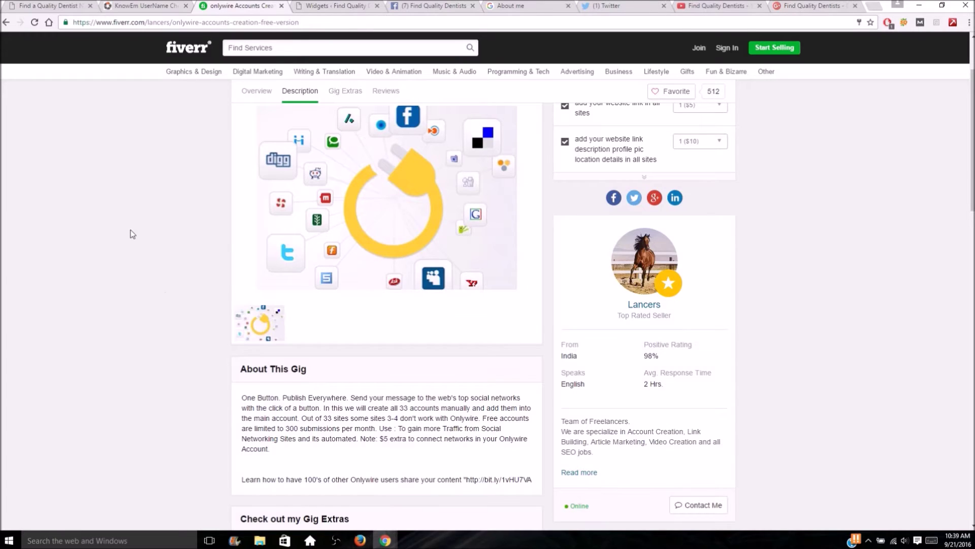
scroll(119, 230, up, 2)
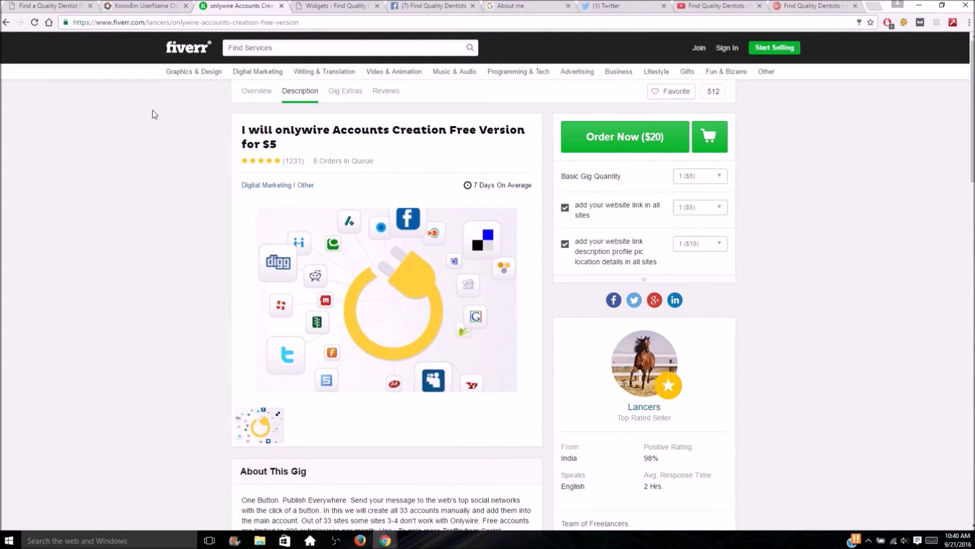
click(186, 6)
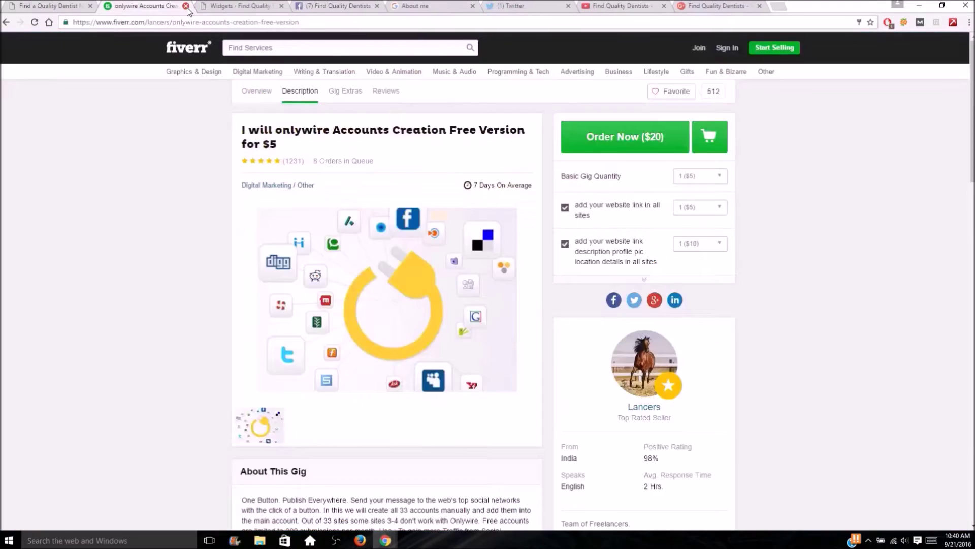
click(186, 6)
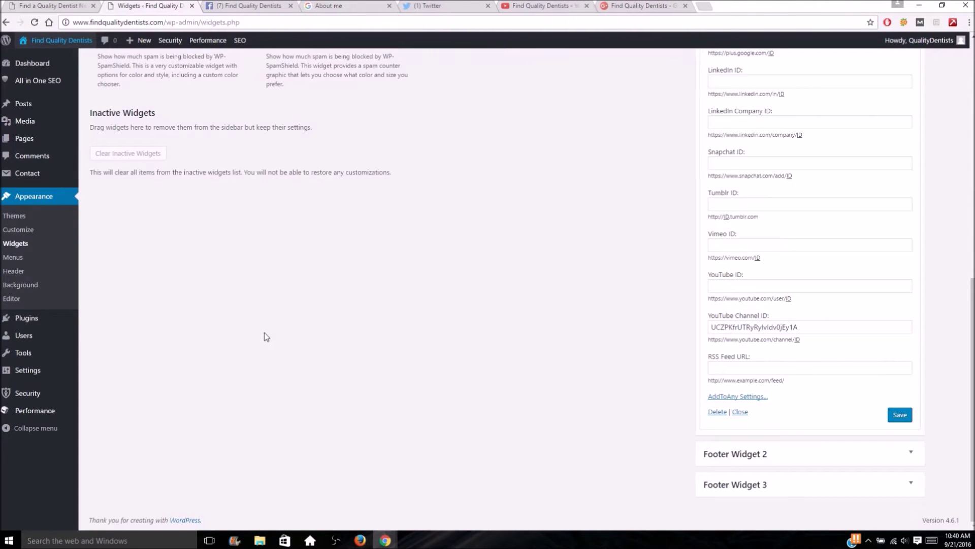
Review the social profile IDs in the AddToAny Follow widget of Footer Widget 1 and save the widget
scroll(498, 366, up, 7)
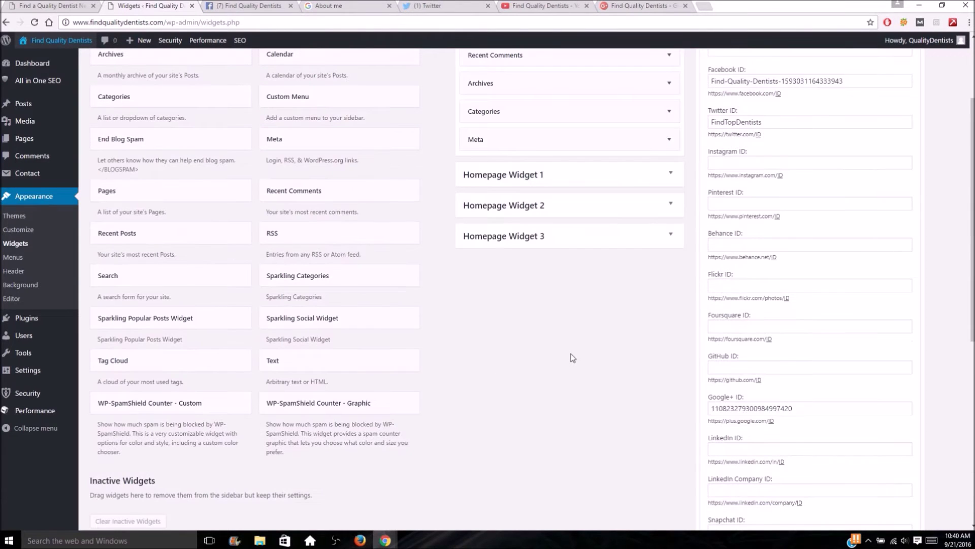
scroll(572, 358, up, 2)
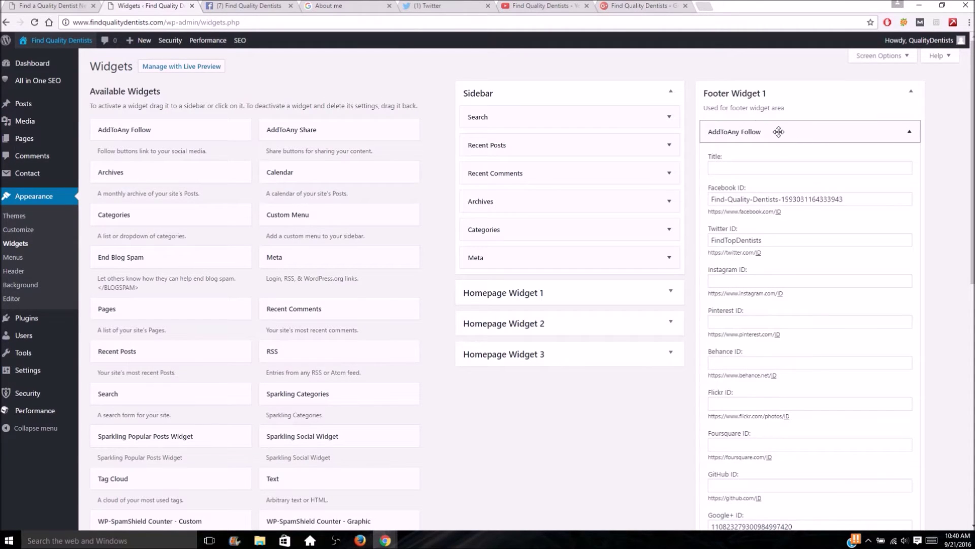
scroll(905, 159, down, 1)
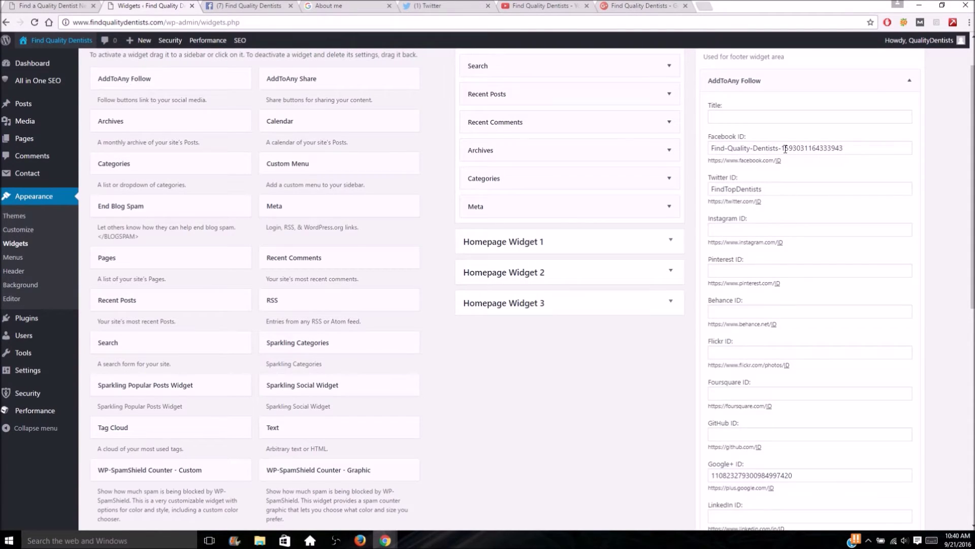
scroll(790, 181, down, 4)
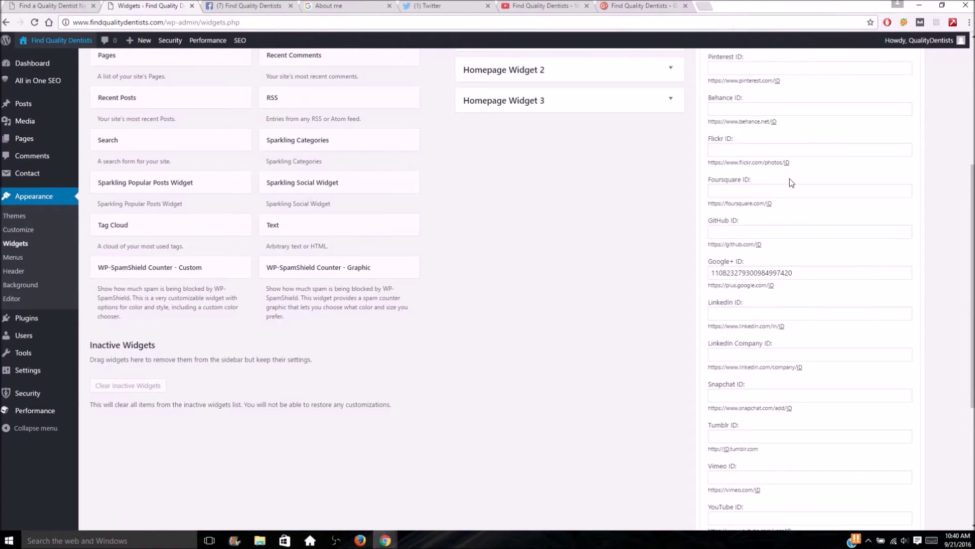
scroll(789, 178, up, 3)
scroll(793, 190, down, 2)
scroll(798, 335, down, 4)
scroll(795, 317, down, 2)
click(899, 415)
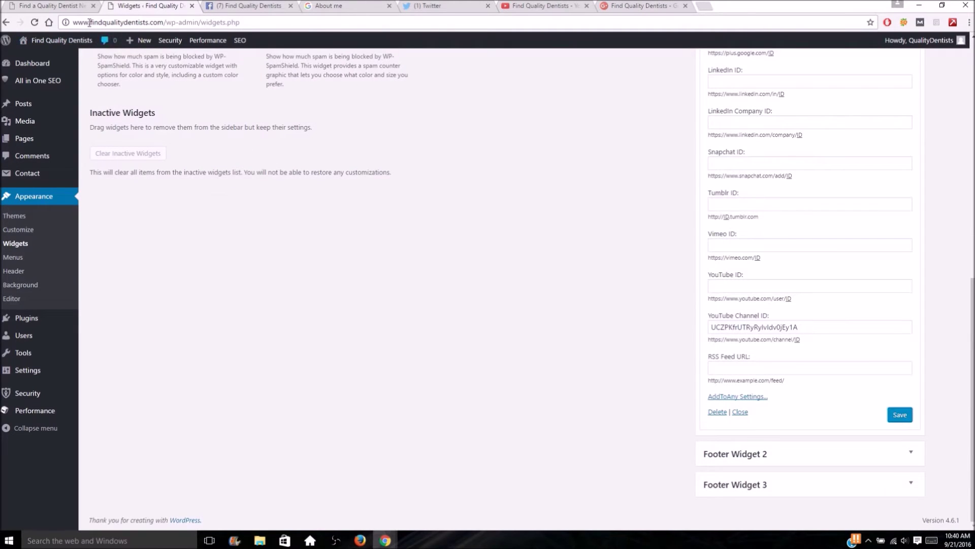
View the Find Quality Dentists homepage and examine the social follow buttons in its footer
click(77, 6)
scroll(122, 274, down, 3)
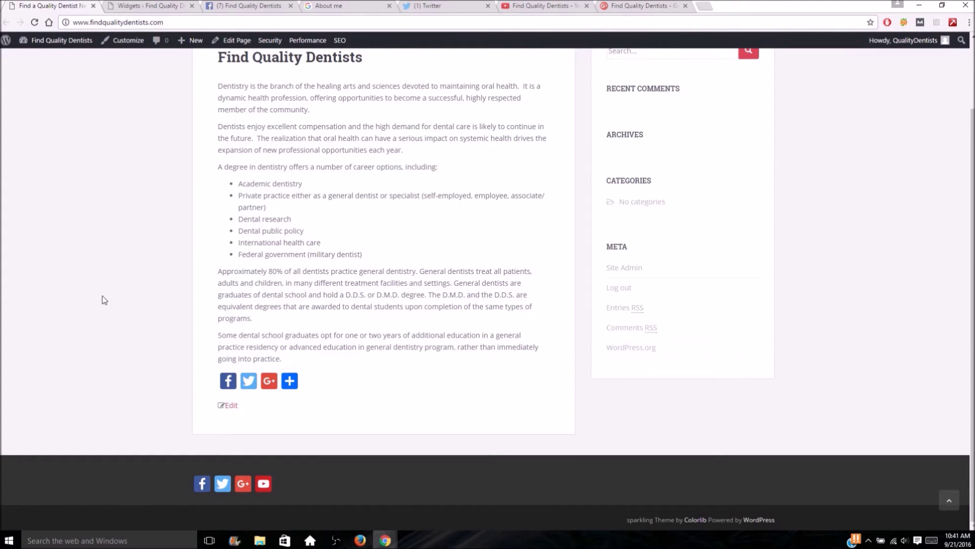
scroll(113, 275, up, 2)
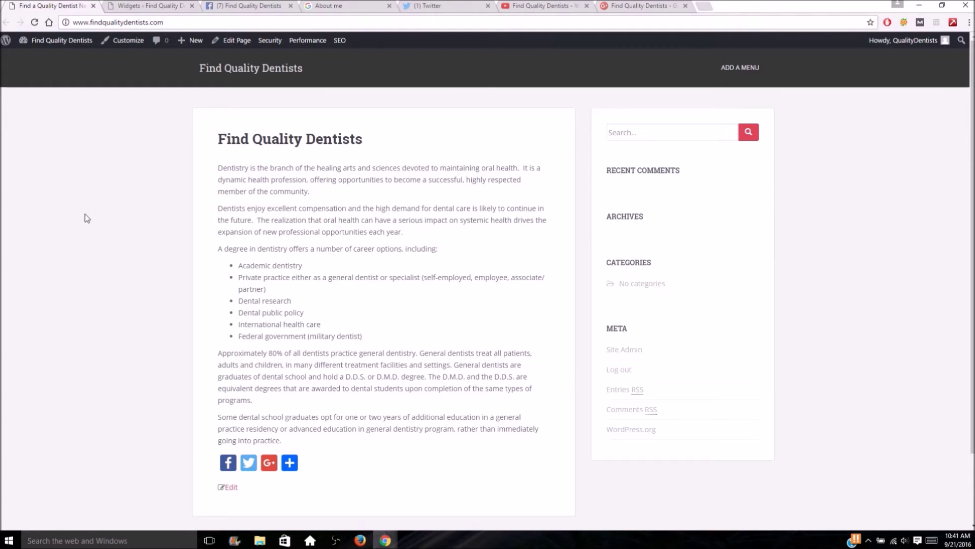
On the Find Quality Dentists Facebook page, draft the post "Check us on our new YouTube channel, we're uploading a lot of dental information!"
click(256, 6)
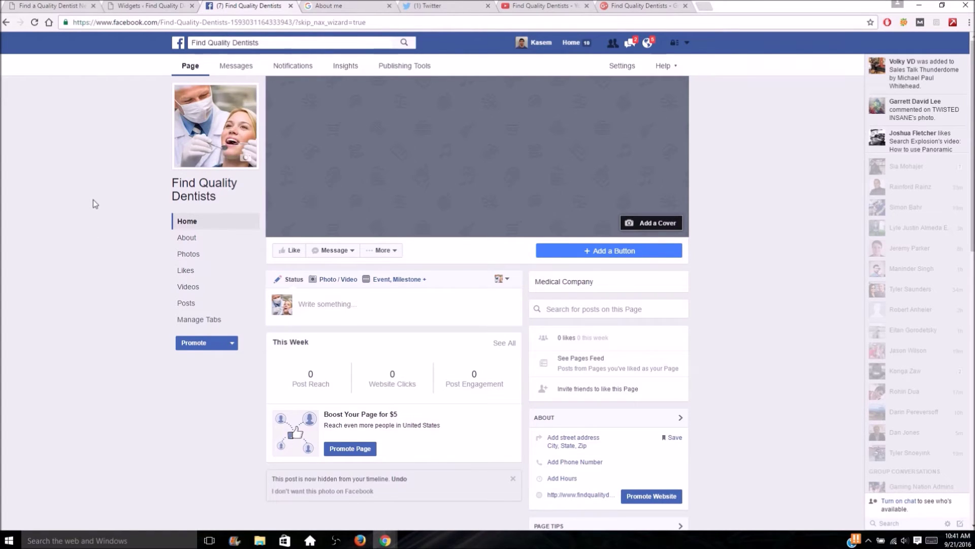
scroll(93, 204, down, 1)
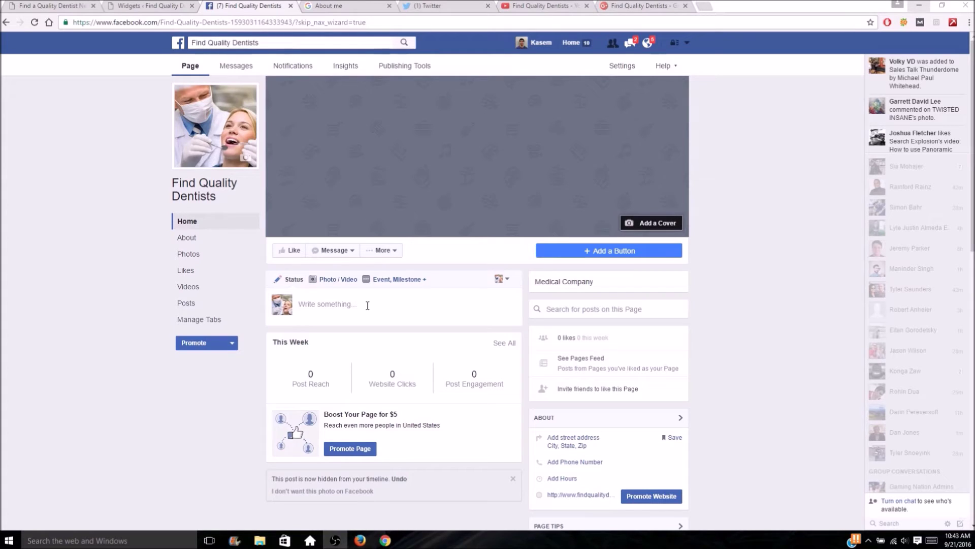
click(368, 305)
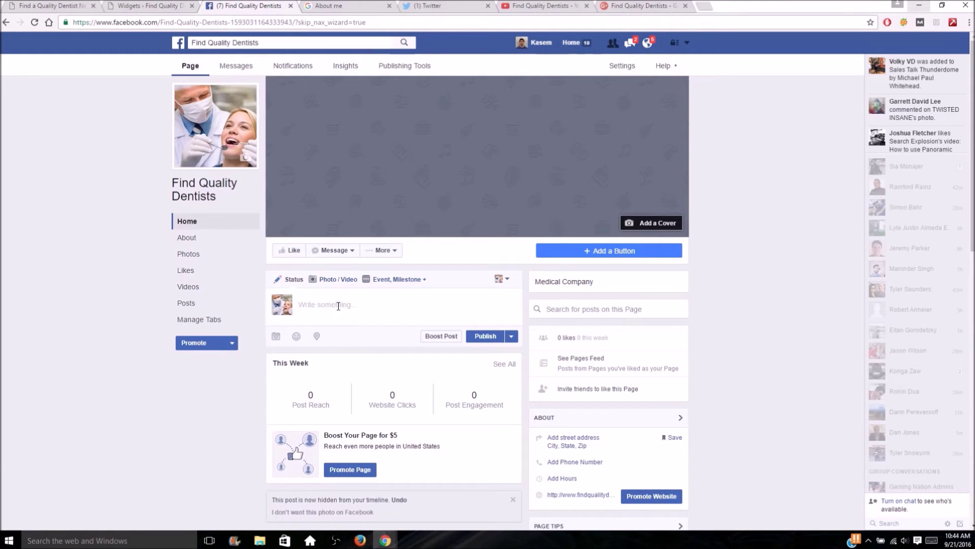
text(Check us on our)
text(new YouTube channel, we're uploading allot of denta)
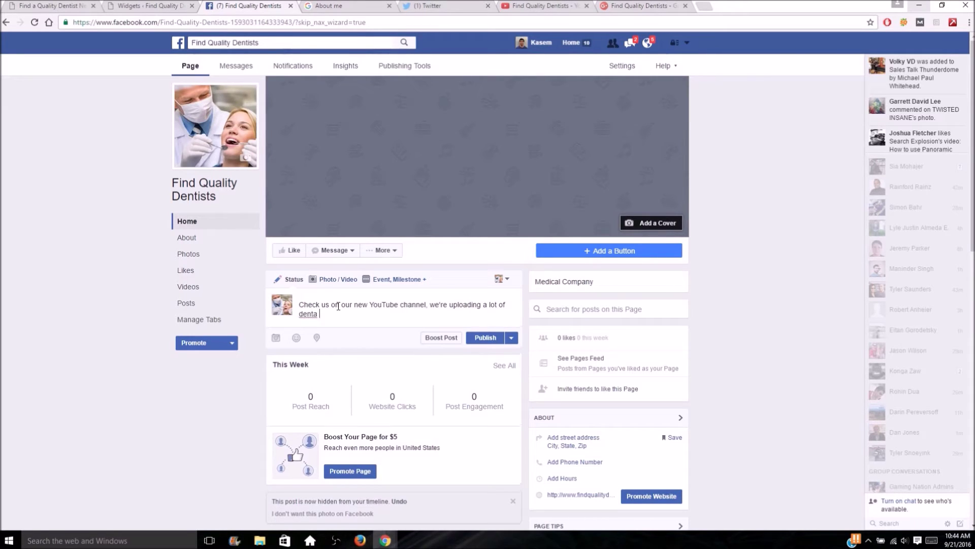
key(BackSpace)
text(l information!)
Copy the Find Quality Dentists YouTube channel's URL and add it below the text of the draft Facebook post
click(534, 6)
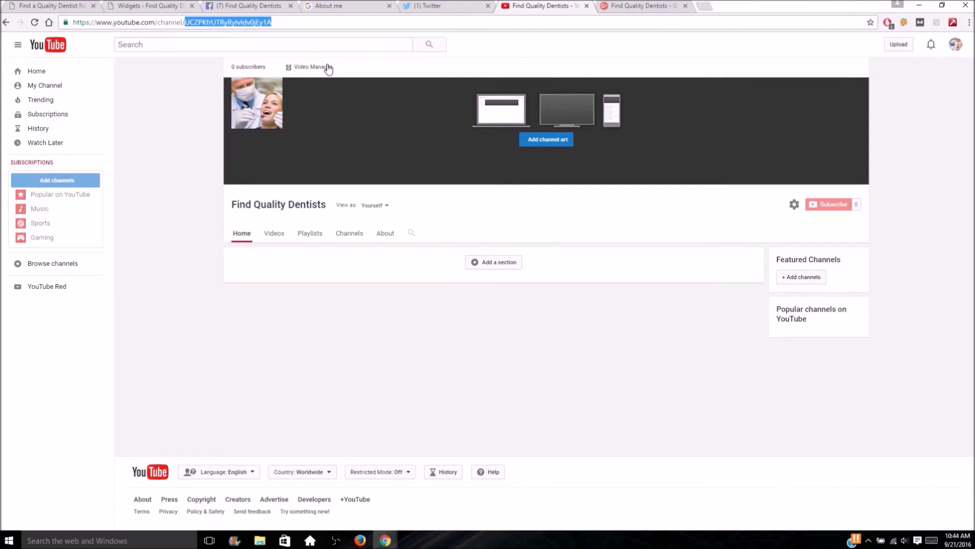
click(266, 6)
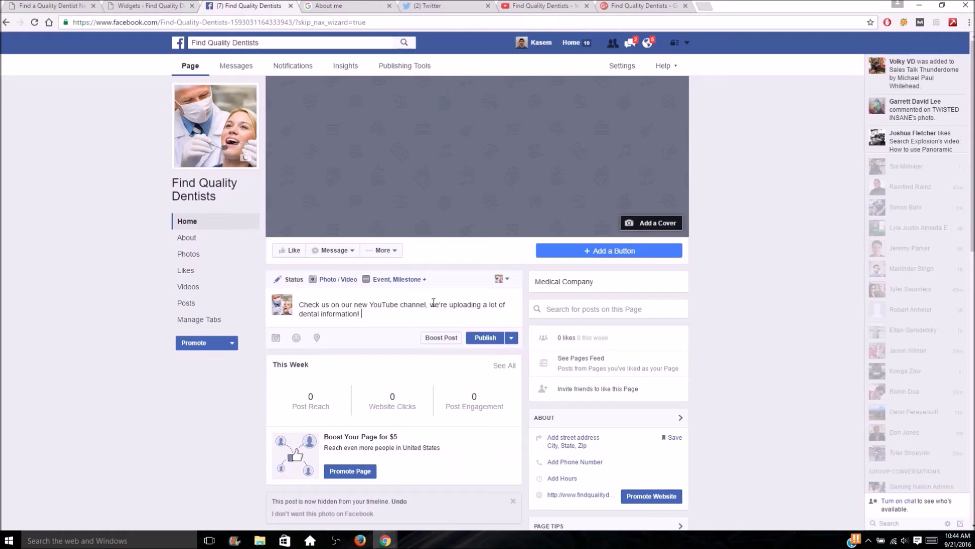
text(https://www.youtube.com/channel/UCZPKfrUTRyRyIvldv0jEy1A)
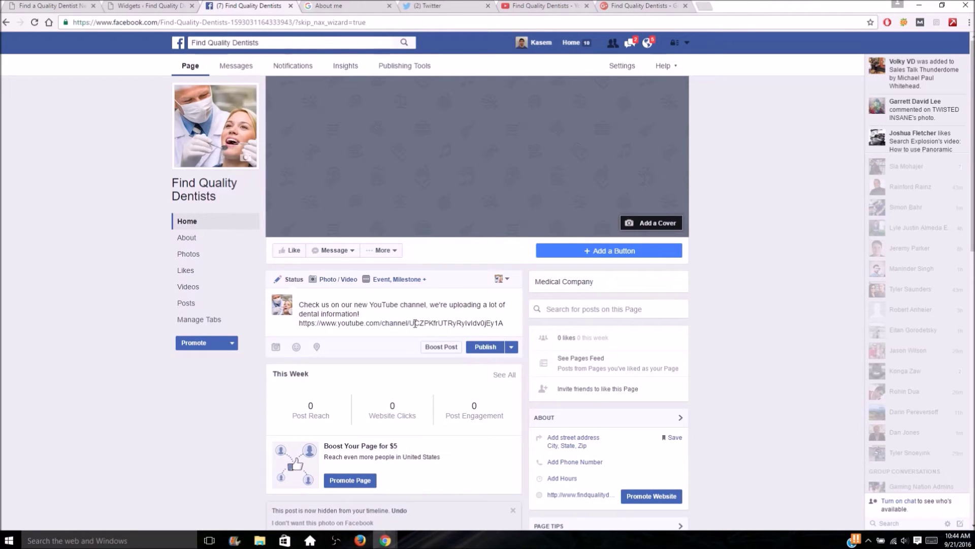
Remove the raw YouTube URL from the draft Facebook post, keep the link preview, and publish the post
drag(504, 323, 301, 326)
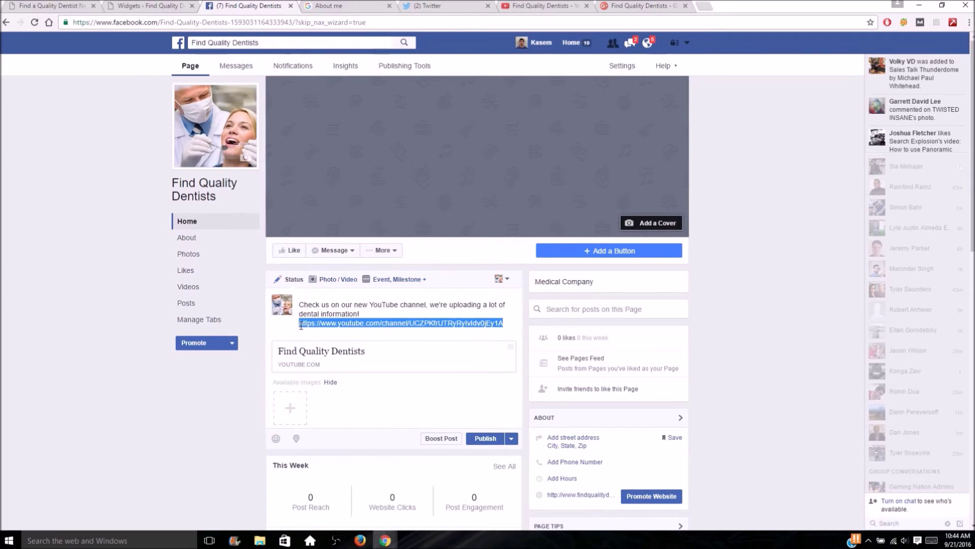
key(BackSpace)
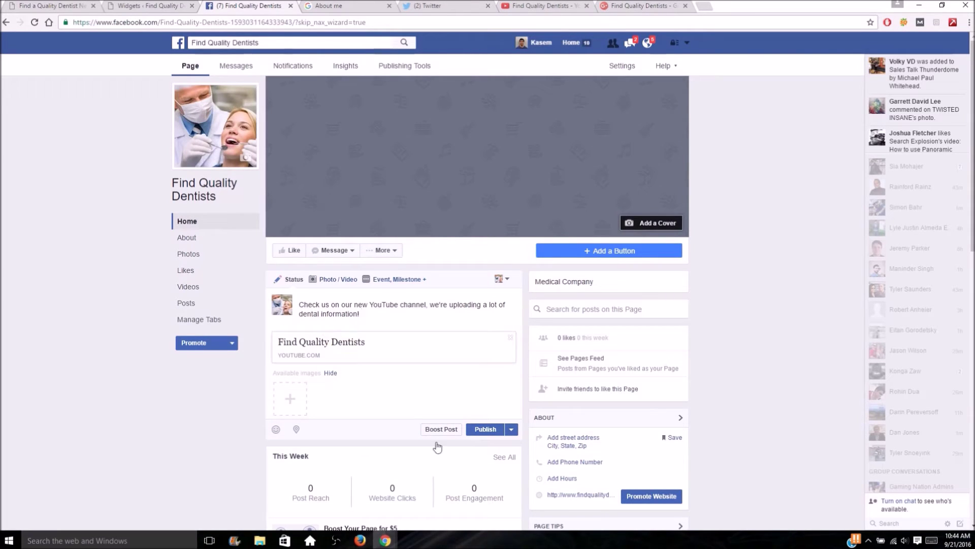
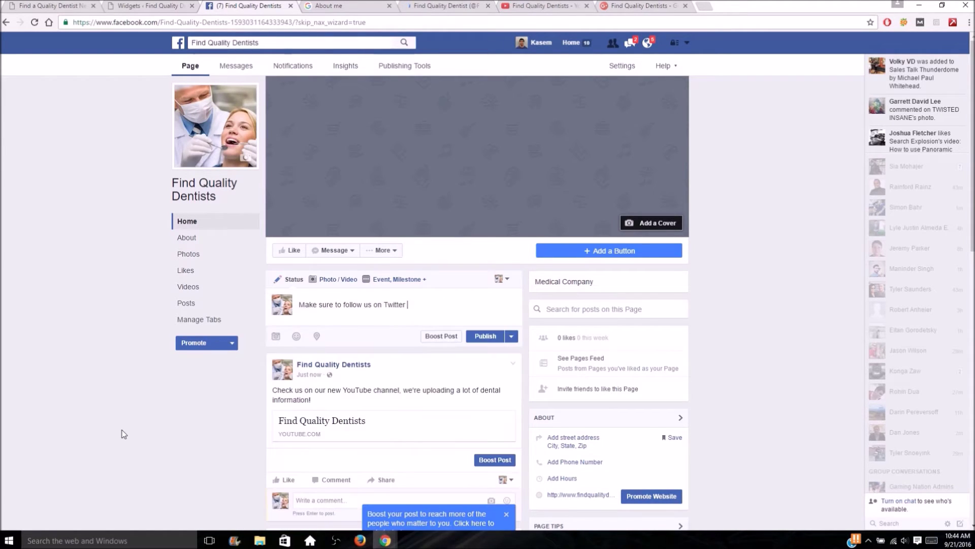
text(to get all the latest news)
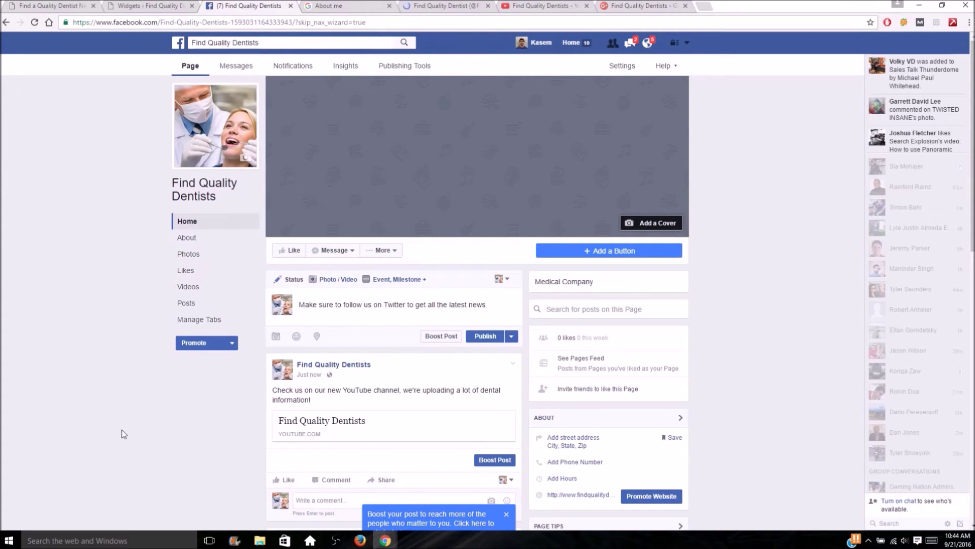
text(https://twitter.com/FindTopDentists)
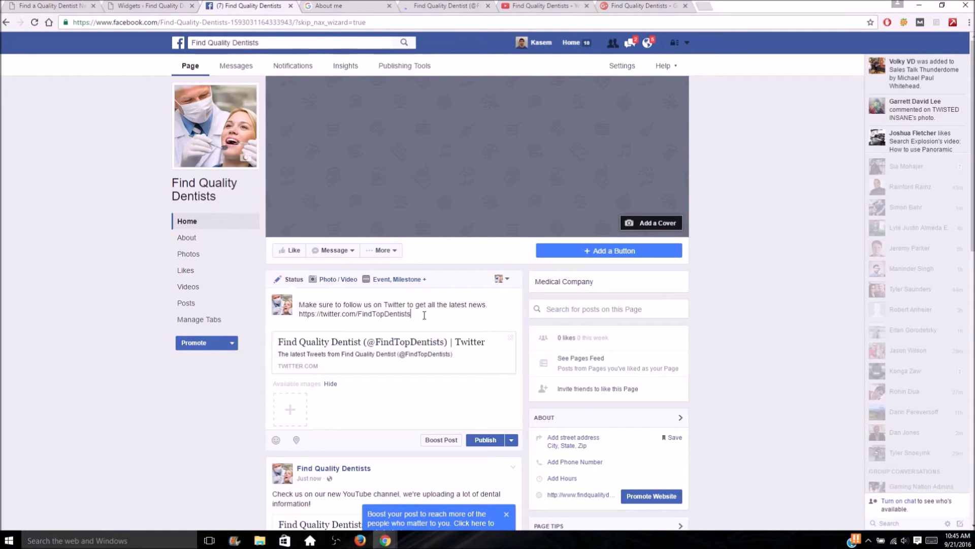
Copy the Google+ profile's URL and write a new Facebook post reading "Keep up to date with our G+ profile page!"
key(ctrl+9)
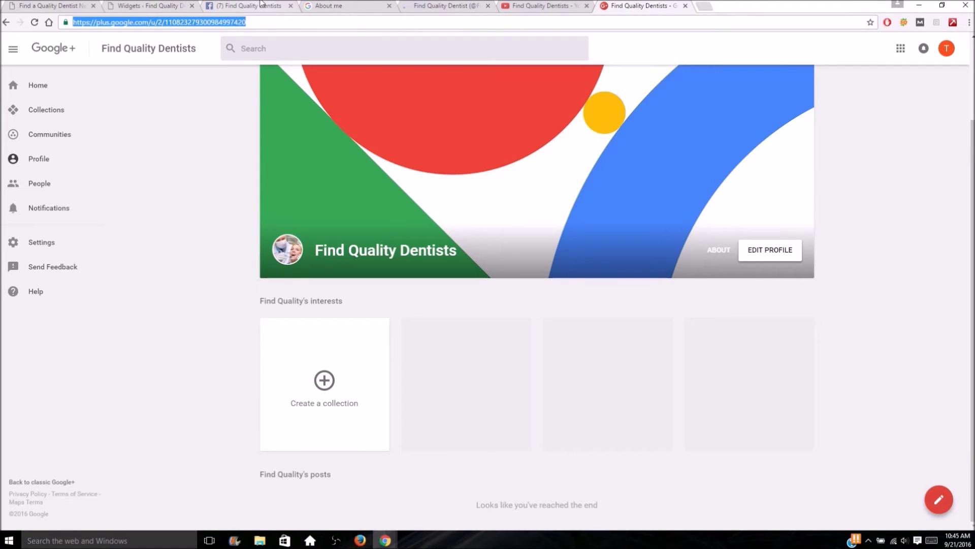
click(261, 5)
click(345, 310)
text(Kep up to da)
key(BackSpace)
key(BackSpace)
key(BackSpace)
key(BackSpace)
key(BackSpace)
key(BackSpace)
key(BackSpace)
key(BackSpace)
key(BackSpace)
key(BackSpace)
text(ep u)
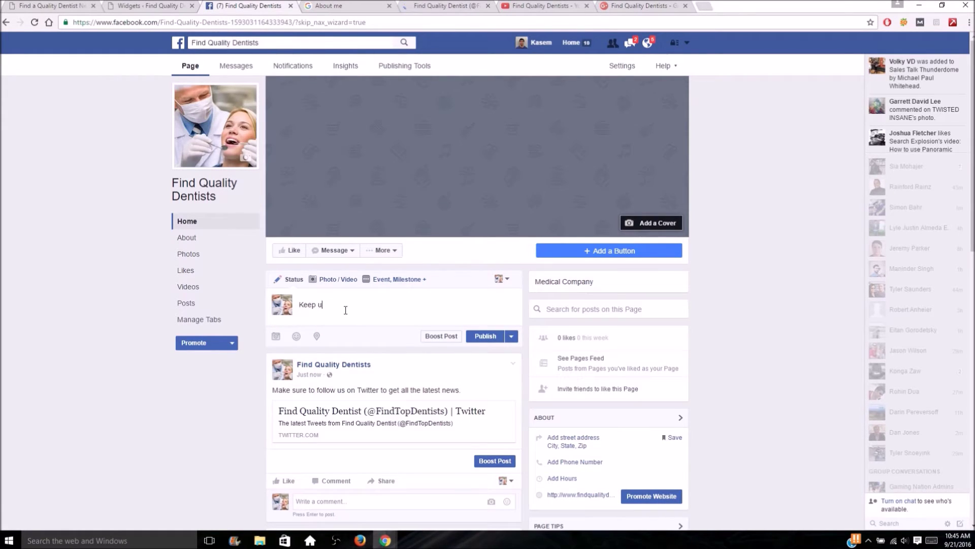
text(p to date with our G+ profile)
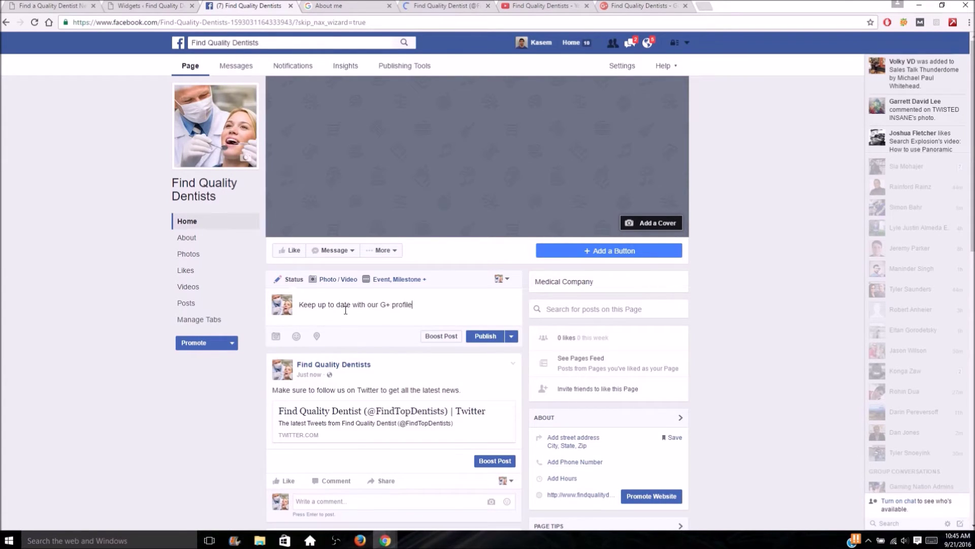
text( page!)
Add the copied Google+ profile URL below the post text and publish the post with its link preview
key(Return)
key(ctrl+v)
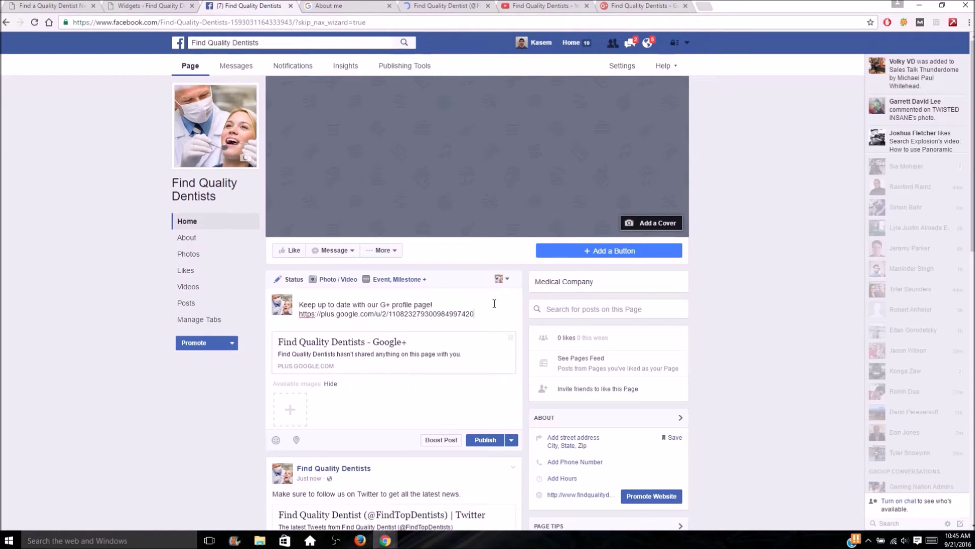
click(480, 441)
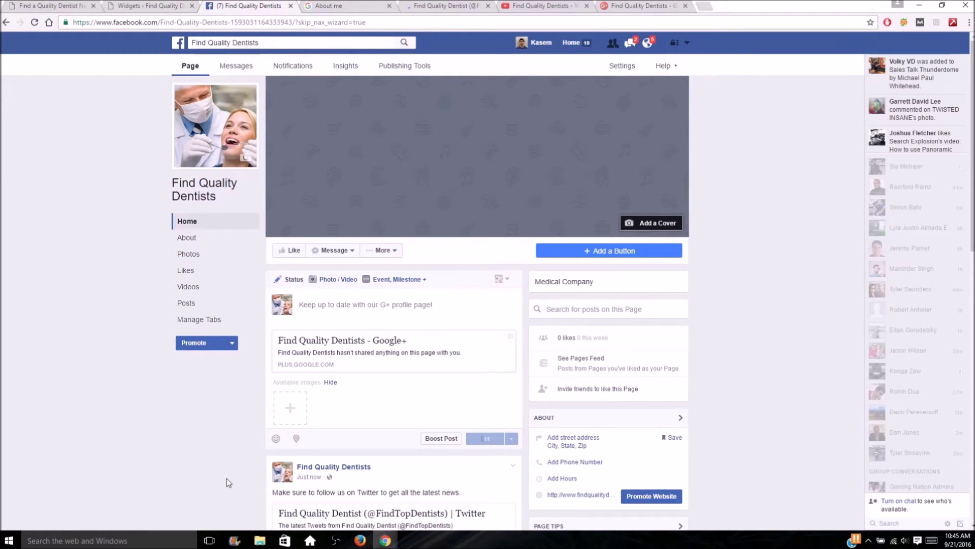
click(609, 251)
text(http://www.f)
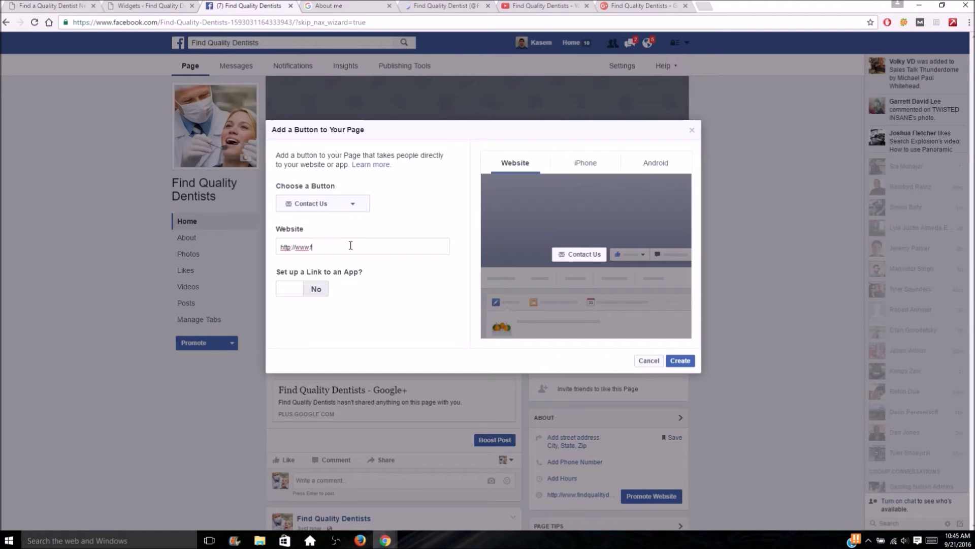
text(indqualitydent)
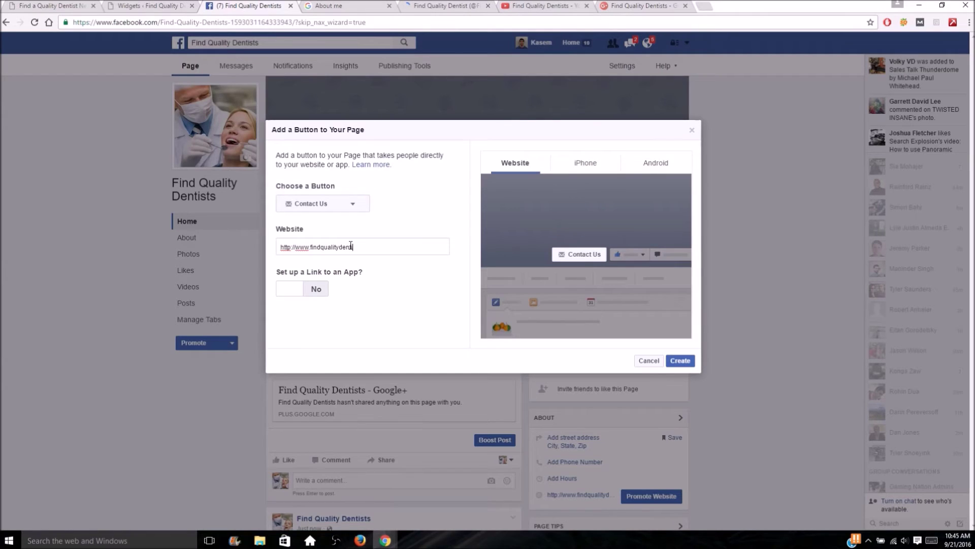
text(ists.com)
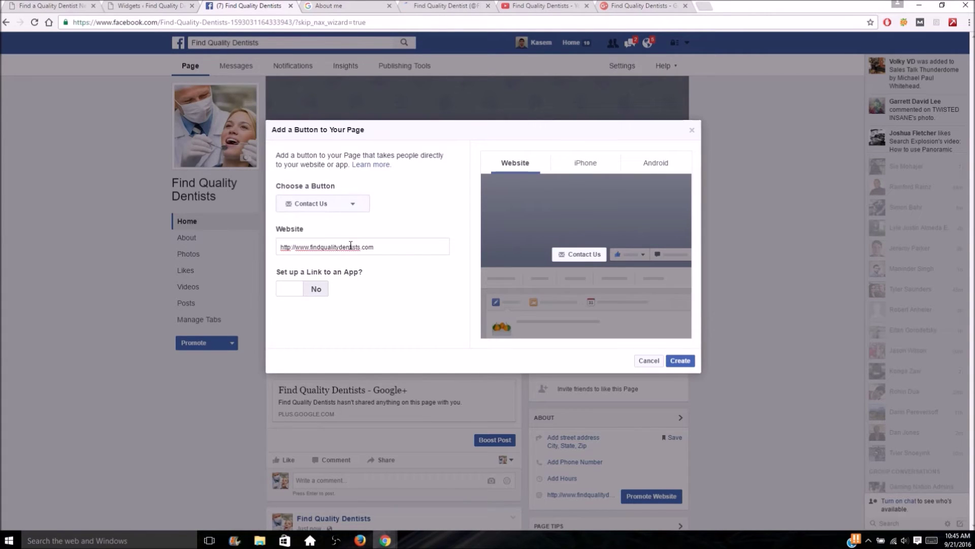
click(338, 207)
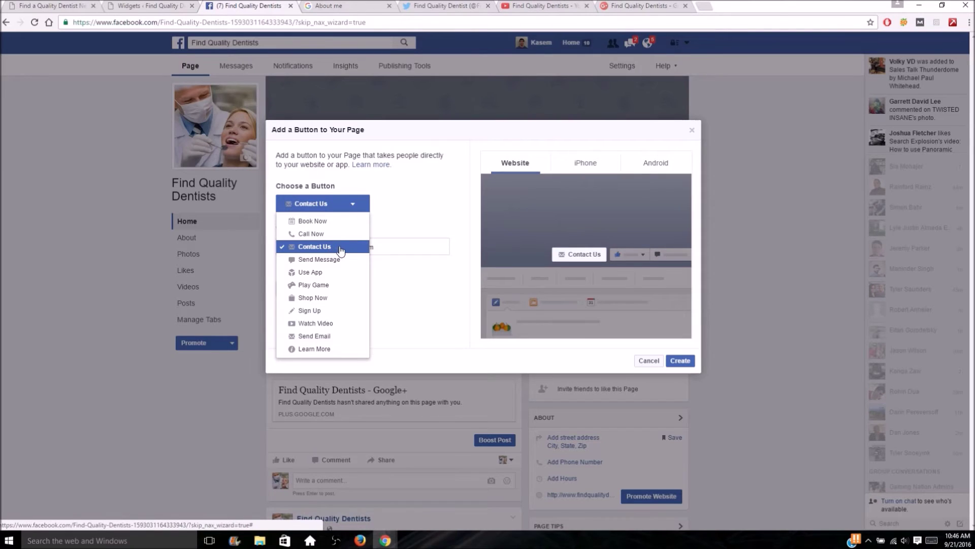
click(334, 221)
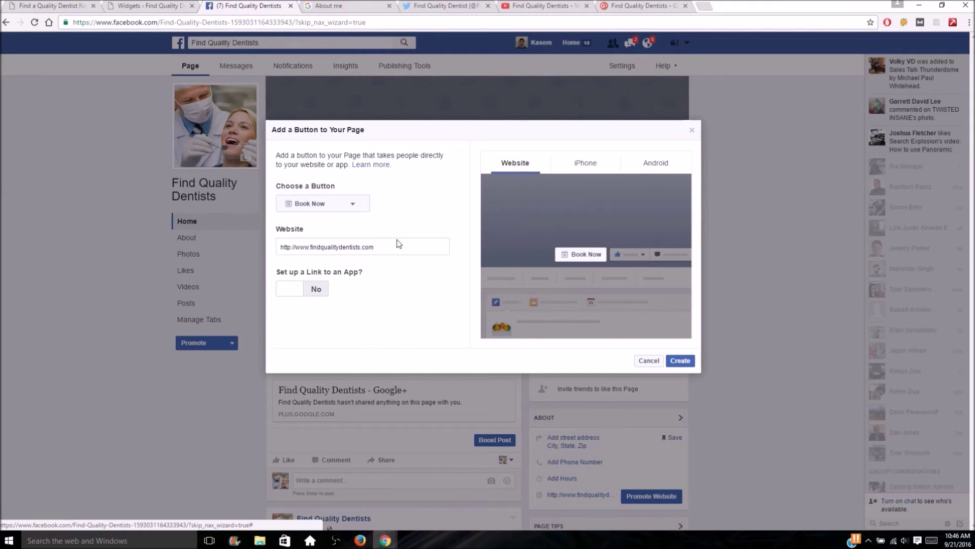
click(680, 360)
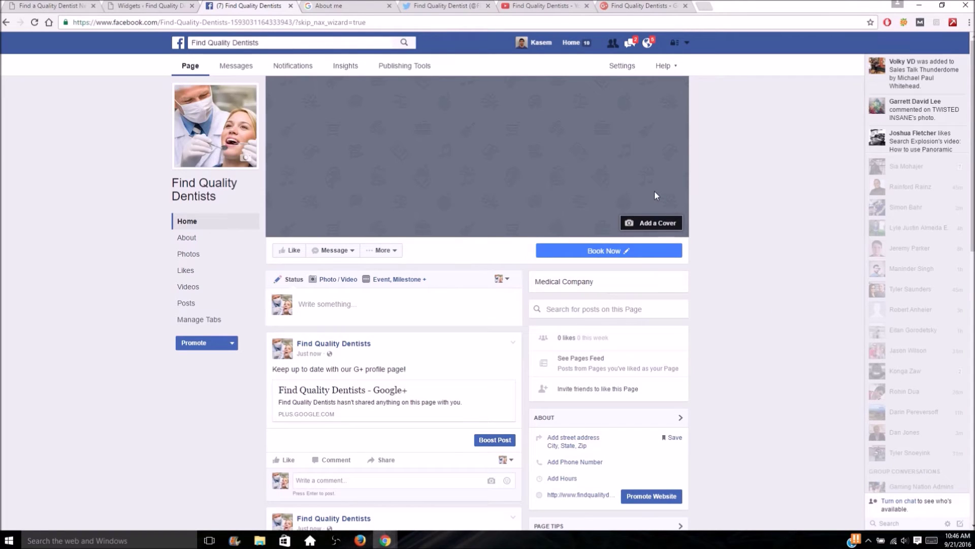
click(289, 250)
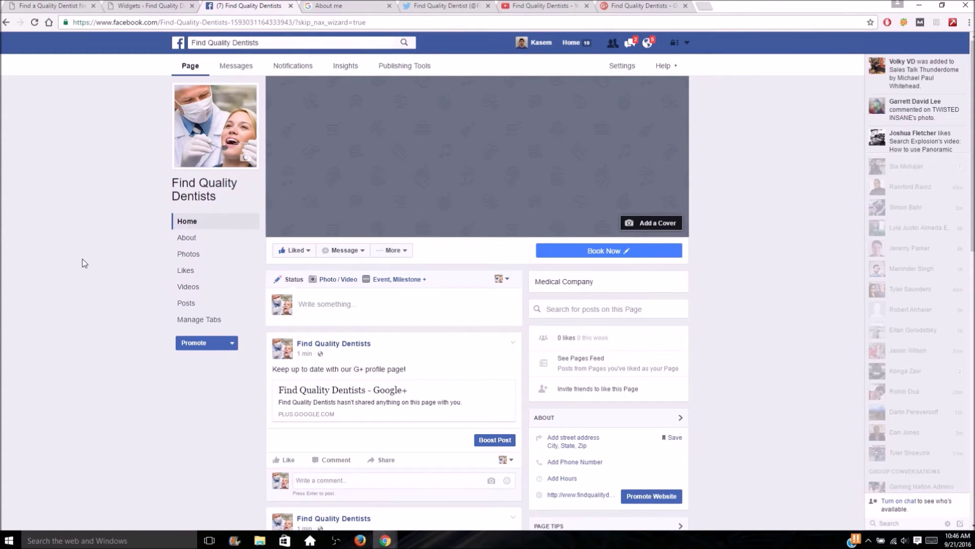
scroll(84, 263, down, 2)
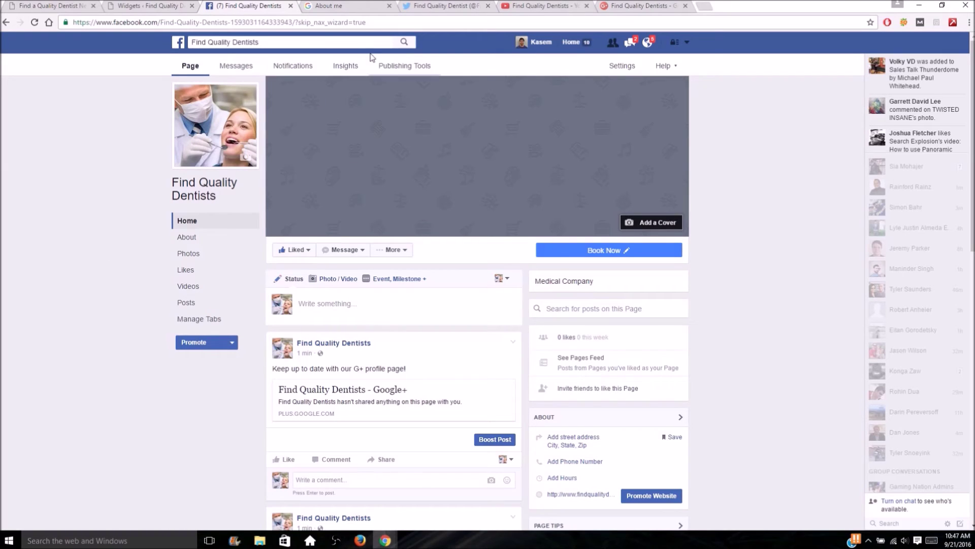
click(369, 9)
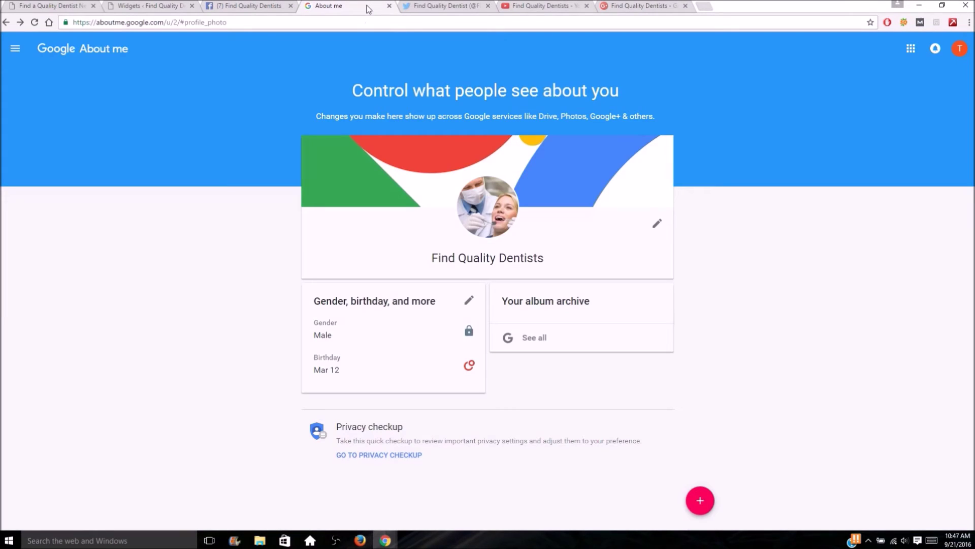
click(701, 502)
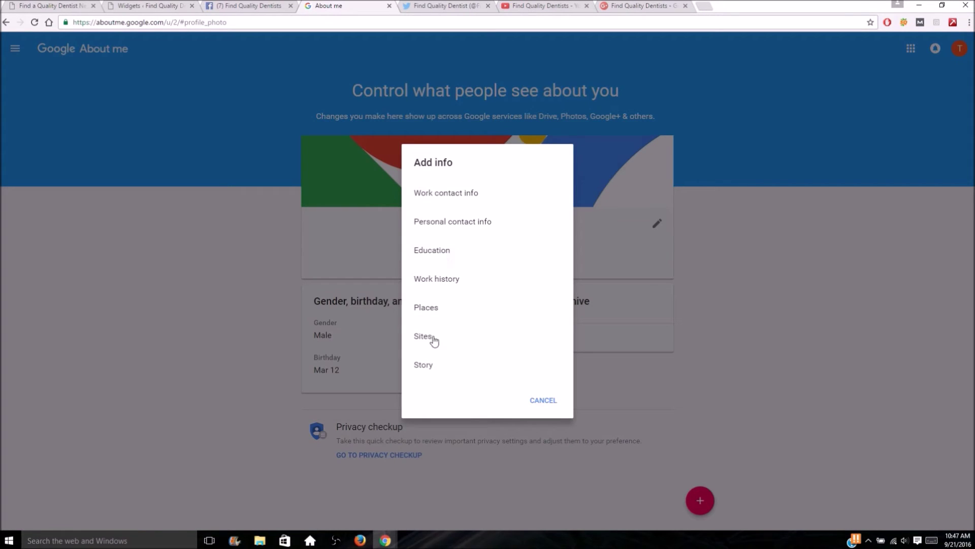
key(Return)
click(416, 181)
text(Find Quality Dentists)
key(Tab)
text(http://www.findqualitydentists.con)
key(BackSpace)
text(m)
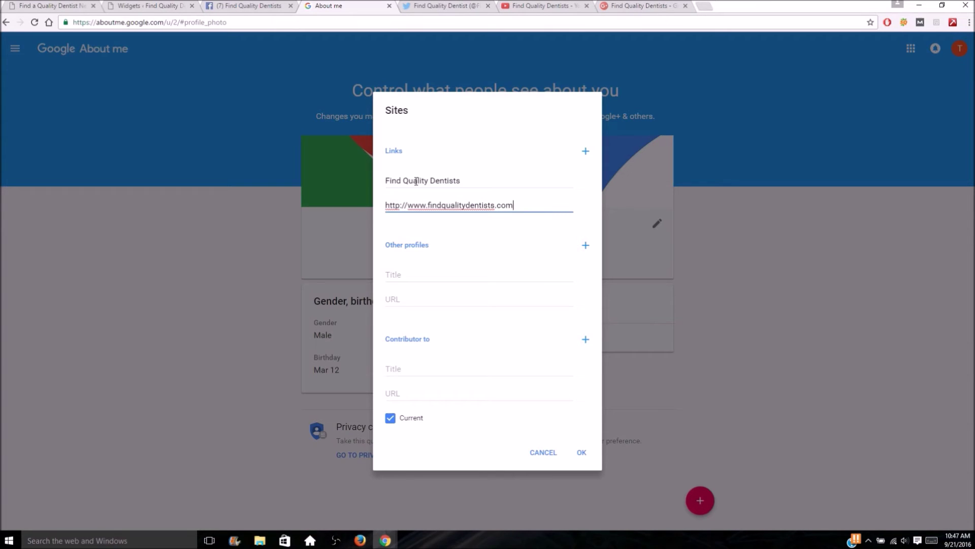
Under Other profiles, add an entry titled "Facebook" with the Facebook page's URL, copied without its query string
click(438, 275)
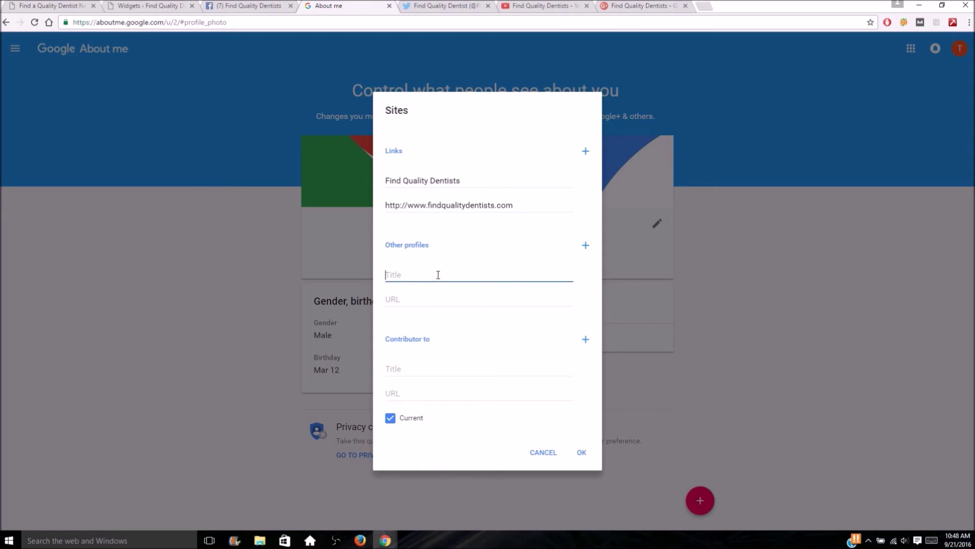
text(Facebook)
click(423, 299)
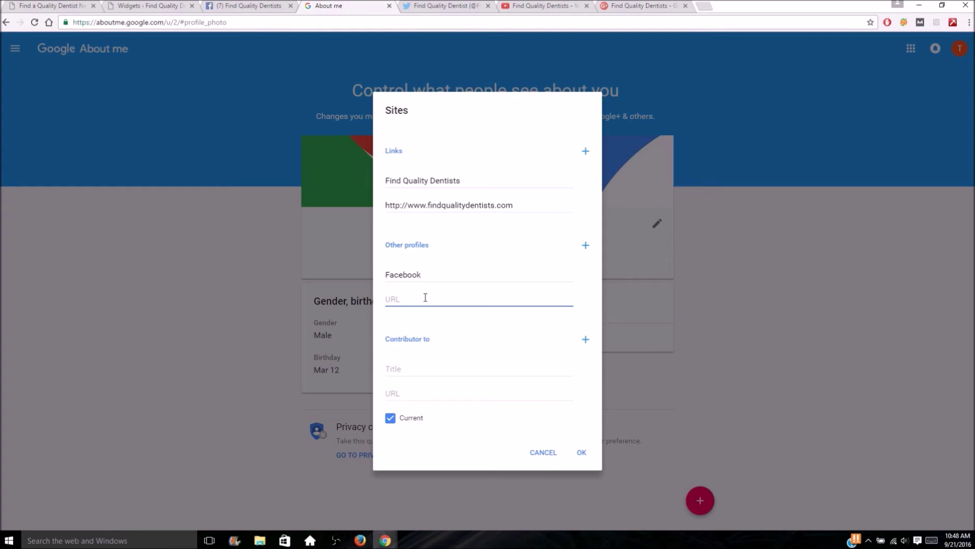
click(204, 5)
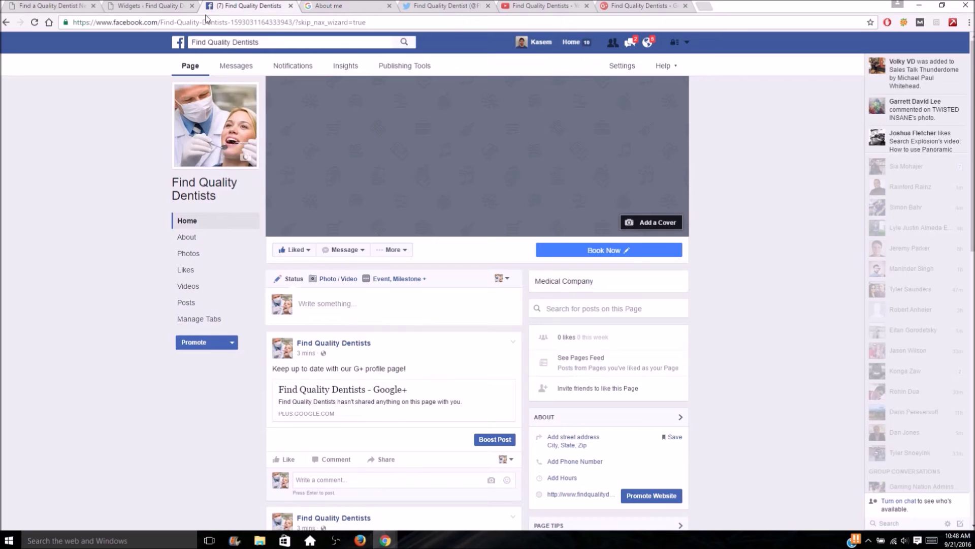
click(244, 22)
key(Return)
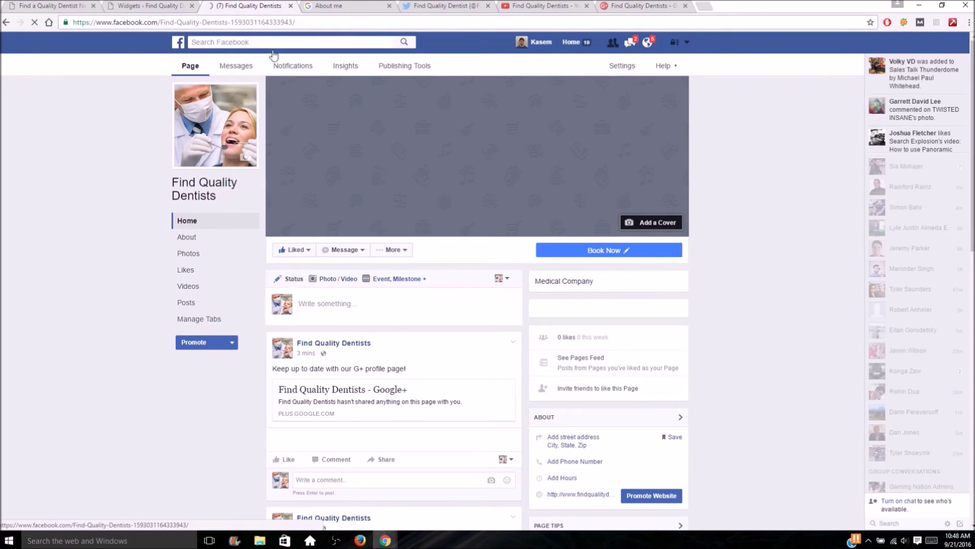
click(310, 20)
key(ctrl+c)
click(346, 4)
key(ctrl+v)
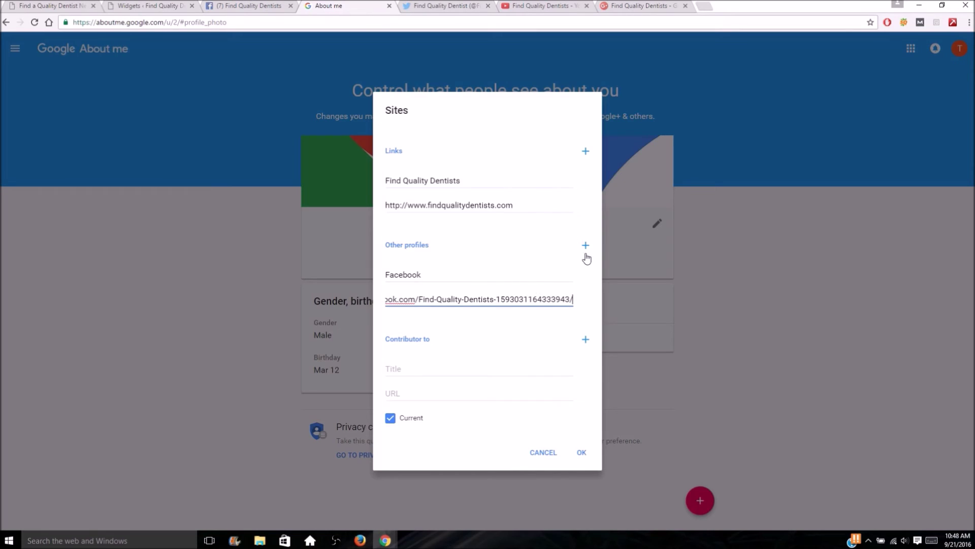
click(586, 251)
text(Twitter)
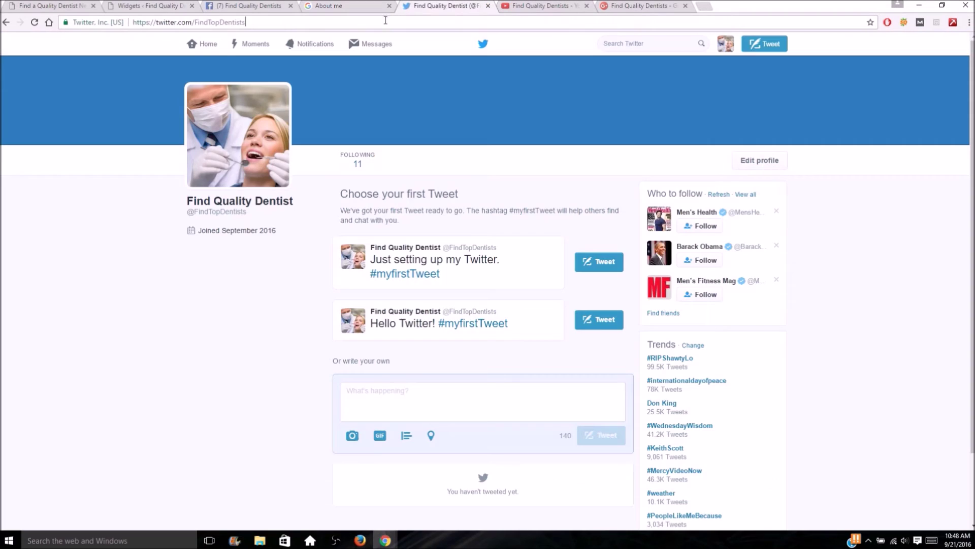
click(440, 5)
click(245, 22)
key(ctrl+c)
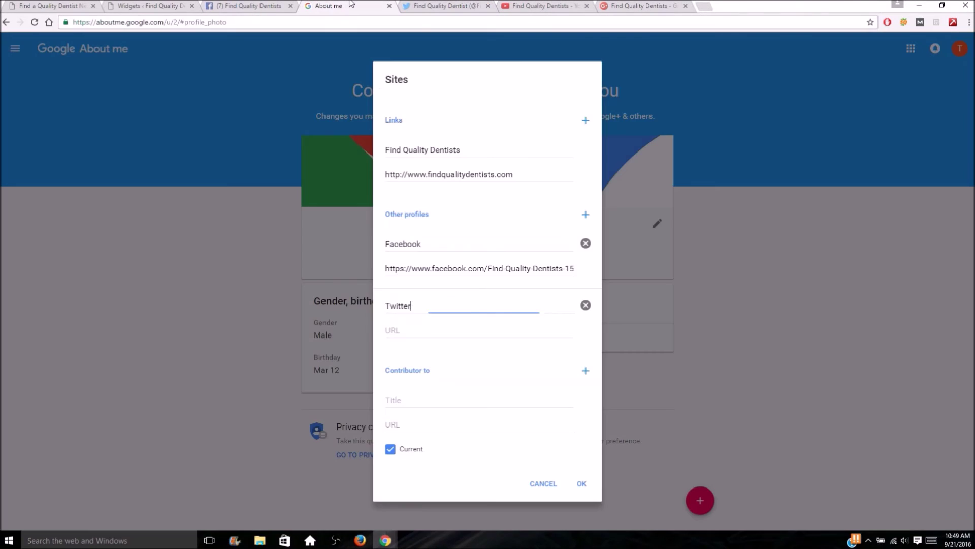
click(344, 5)
click(426, 328)
key(ctrl+v)
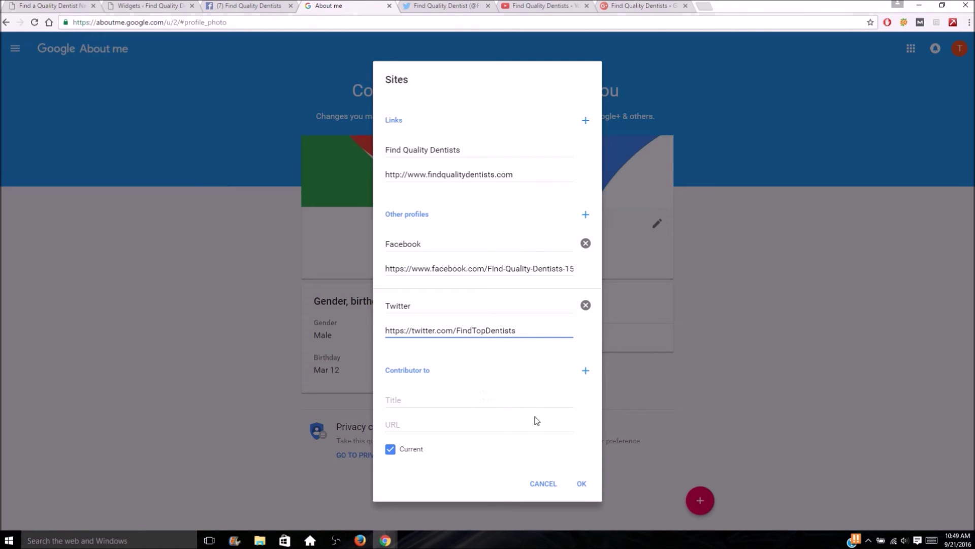
Add another profile entry titled "YouTube" with the copied YouTube channel URL, and save the Sites information
click(585, 372)
click(471, 395)
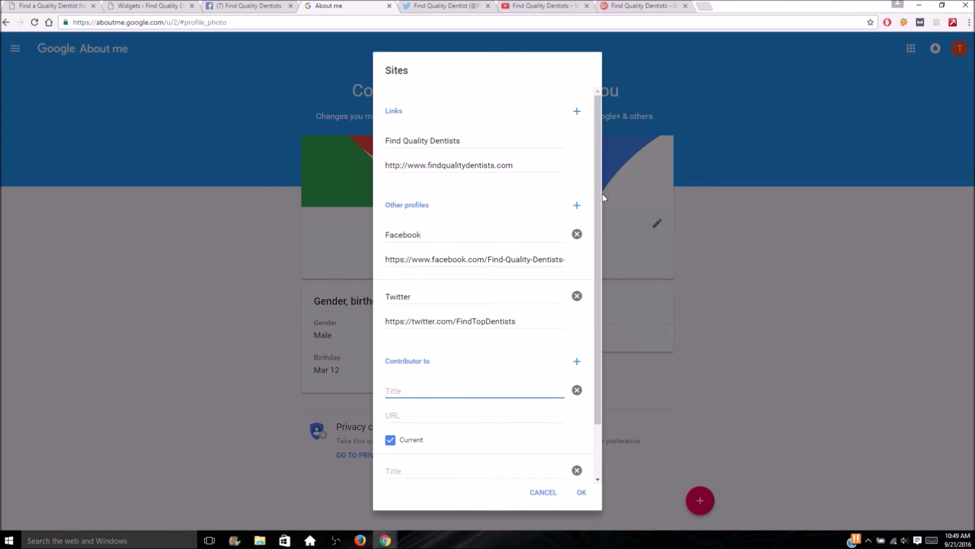
click(577, 205)
text(YouTube)
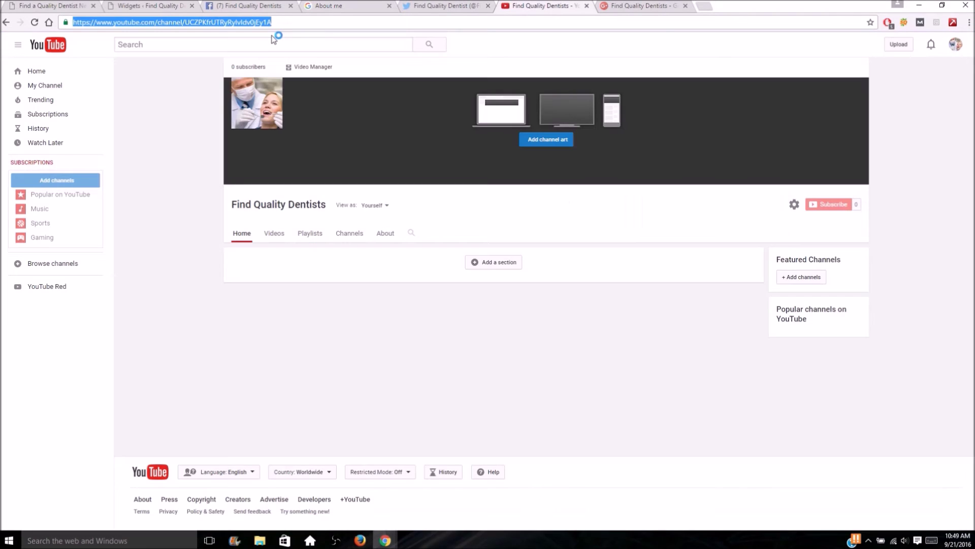
click(517, 5)
key(ctrl+c)
click(329, 5)
click(471, 385)
key(ctrl+v)
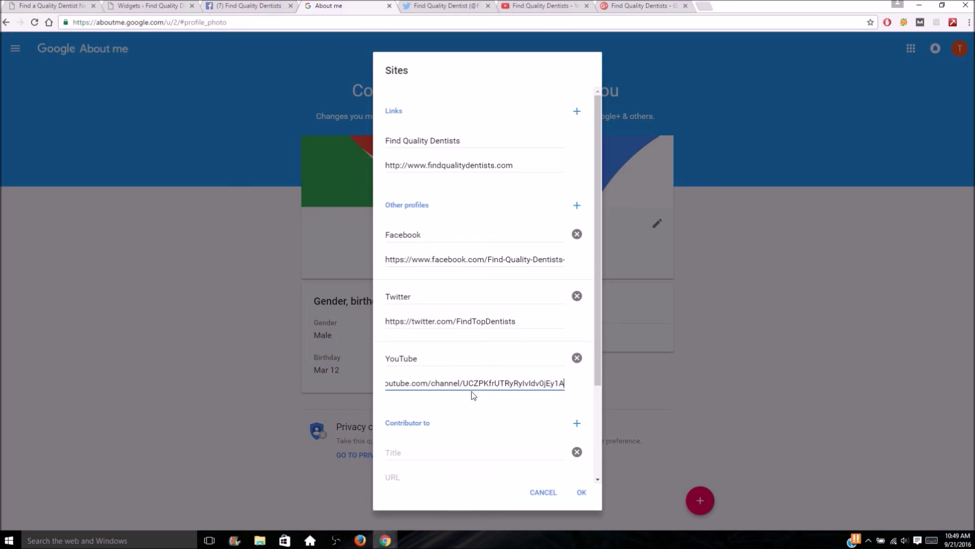
click(582, 493)
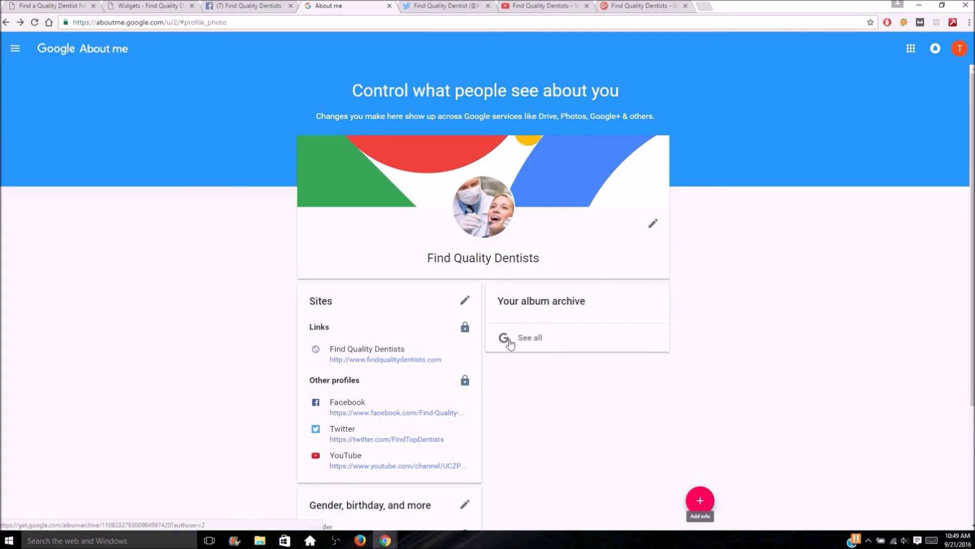
click(447, 6)
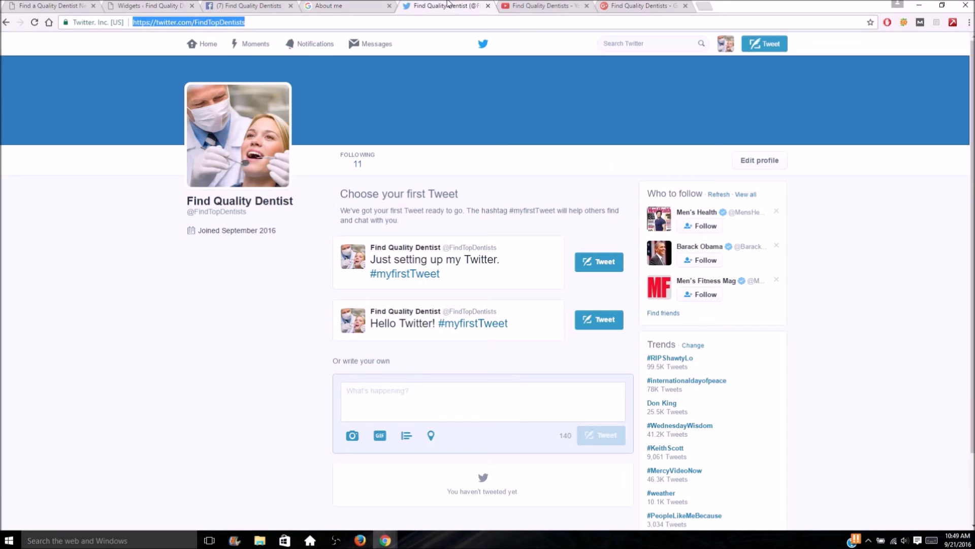
click(234, 210)
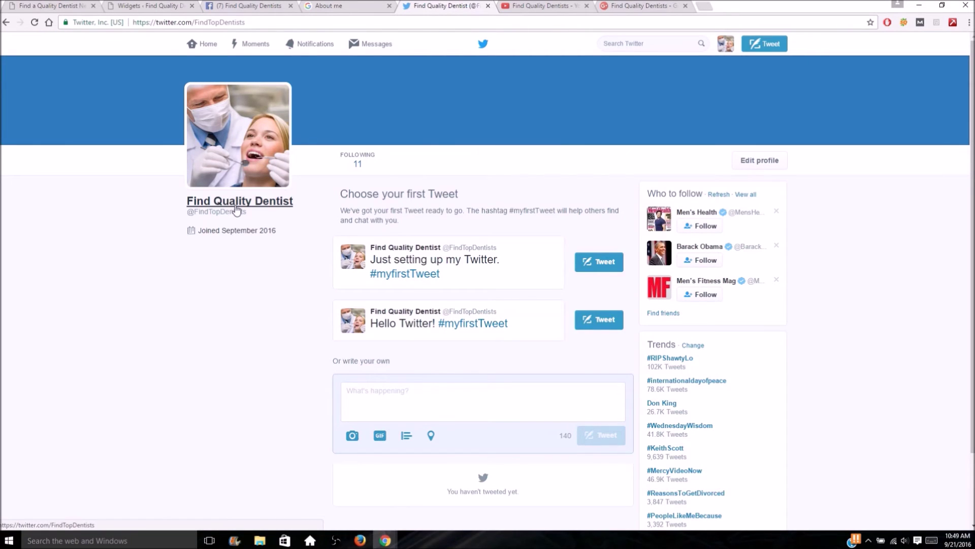
scroll(287, 249, down, 2)
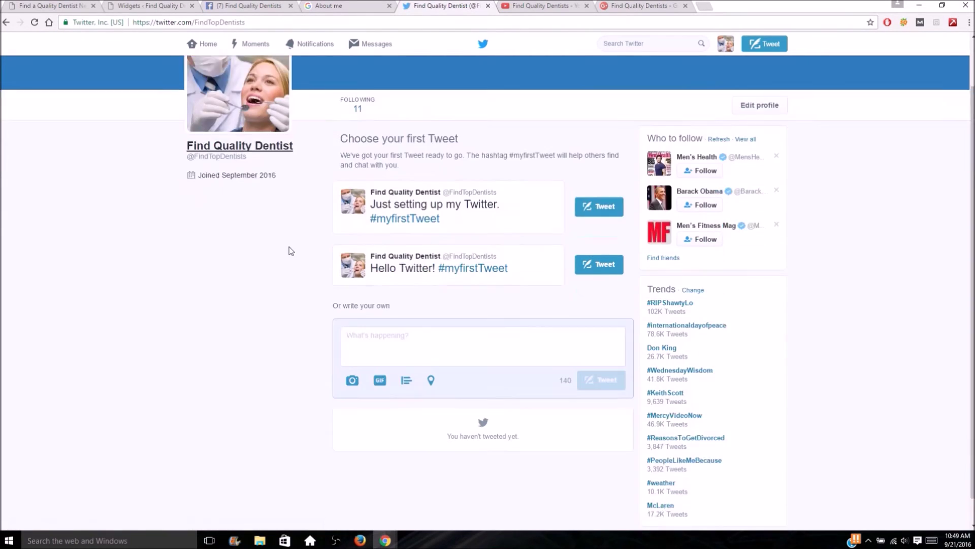
scroll(289, 247, up, 2)
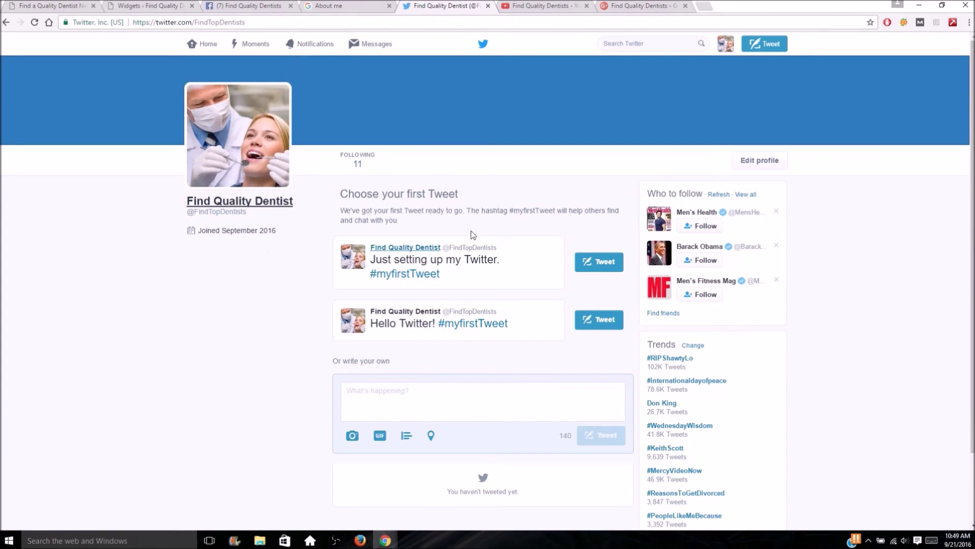
click(738, 166)
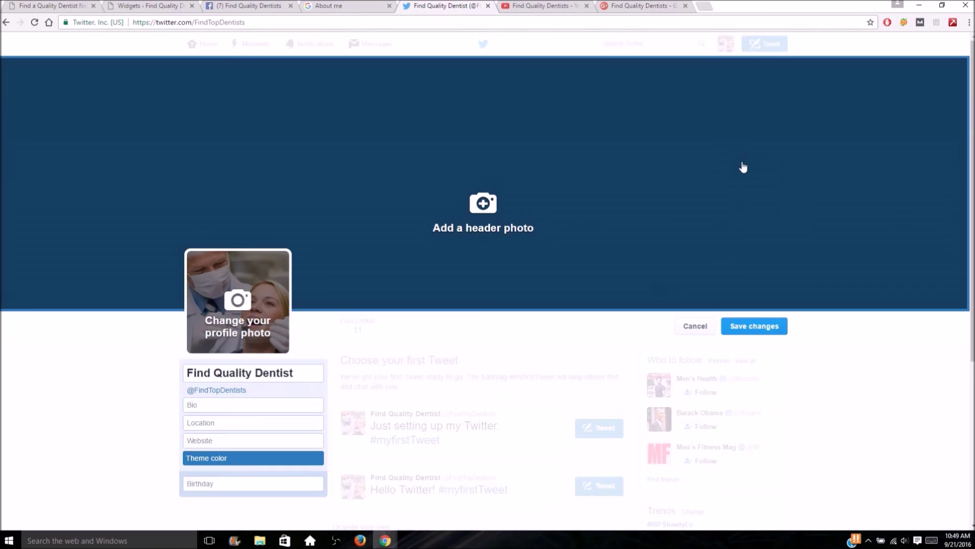
click(216, 441)
text(http)
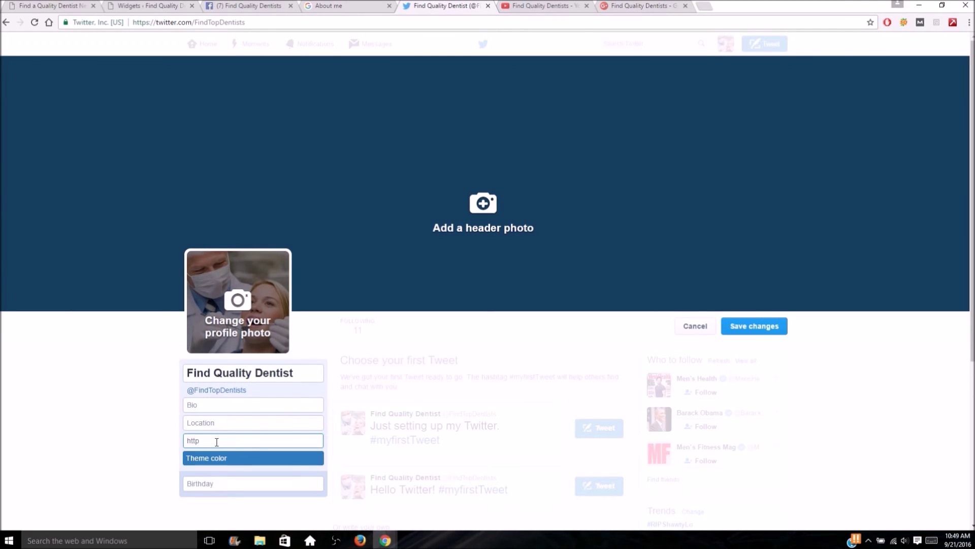
text(://findqualitydentists.com)
Set the Twitter profile's bio to "The best dental finding site" and save the profile changes
click(238, 405)
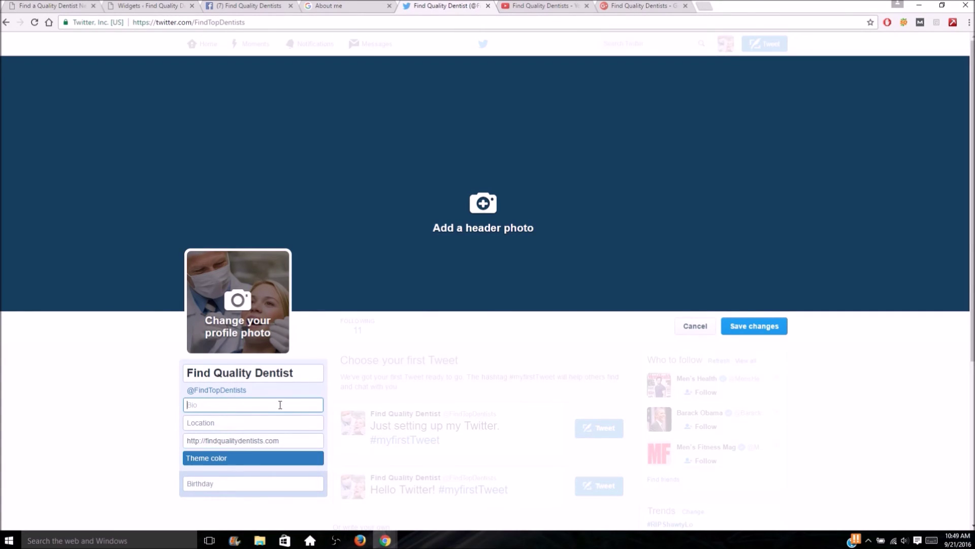
text(The best dental finder)
key(BackSpace)
key(BackSpace)
text(ing site)
click(754, 327)
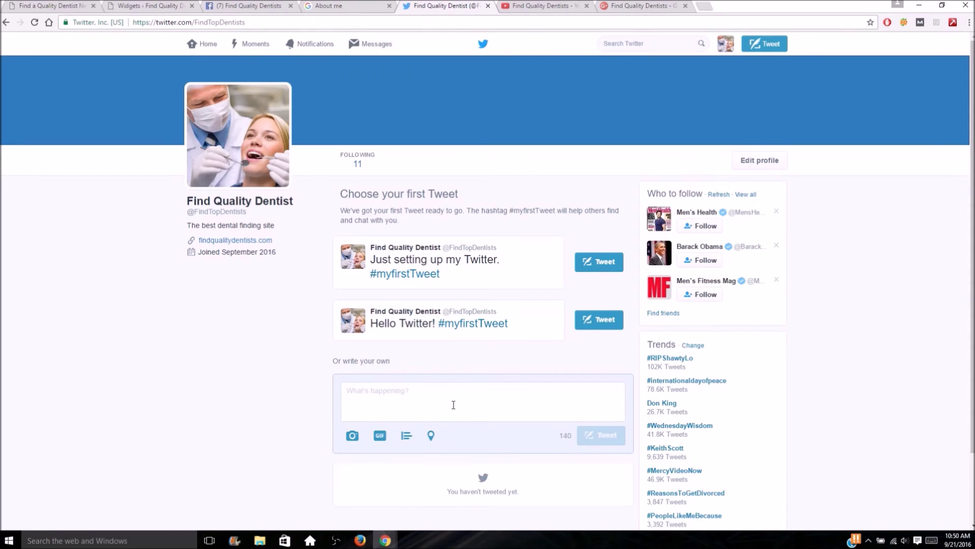
Post the suggested first tweet "Just setting up my Twitter. #myfirstTweet" and dismiss the notice about it
scroll(179, 374, down, 2)
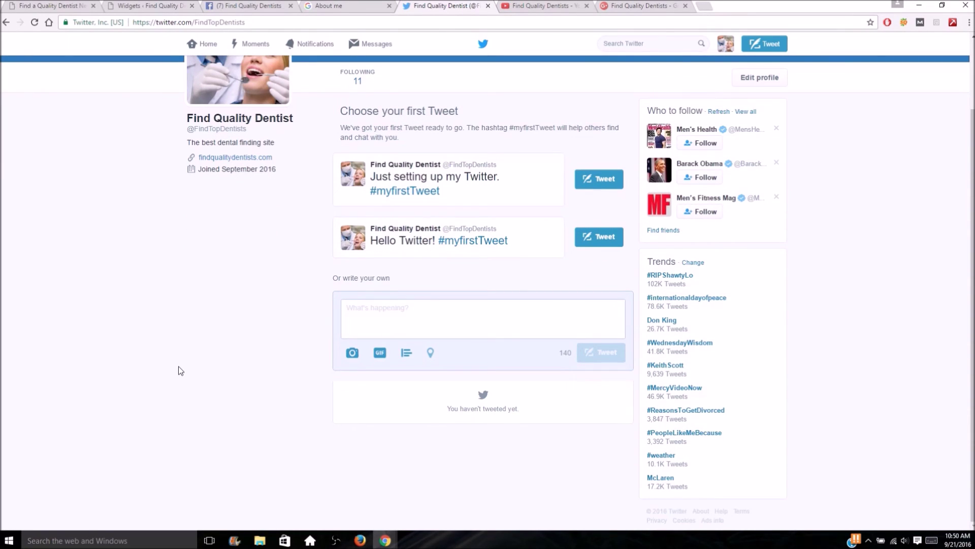
click(603, 182)
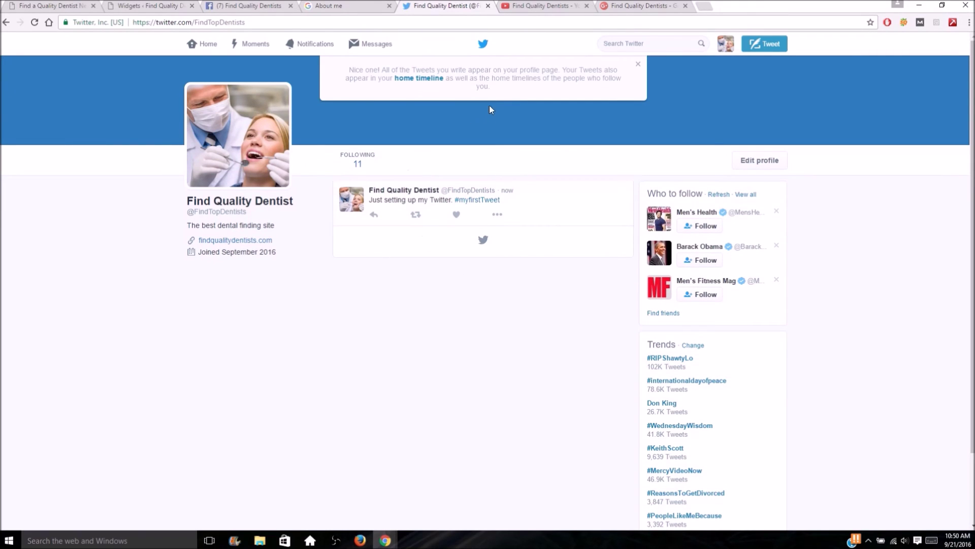
click(639, 64)
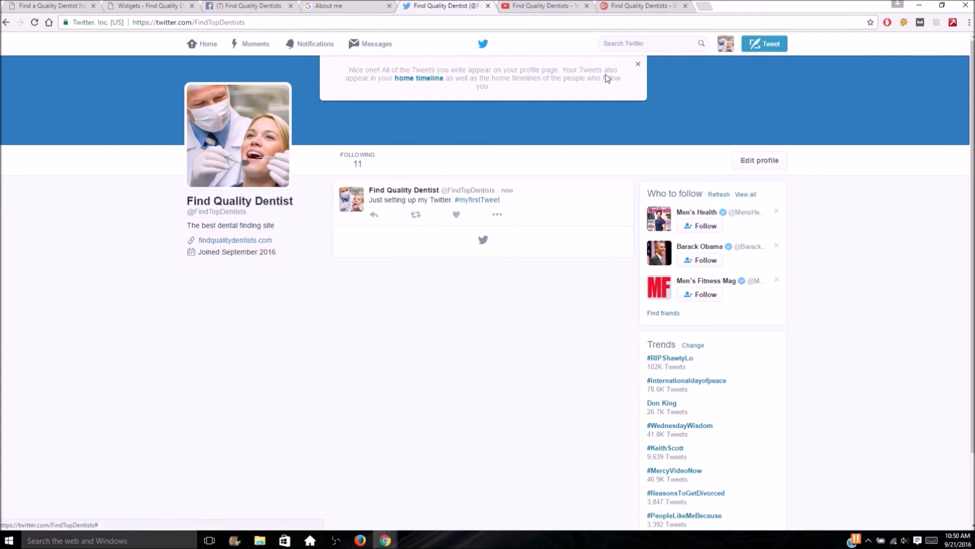
Review the list of accounts that the Find Quality Dentist Twitter profile follows
click(212, 56)
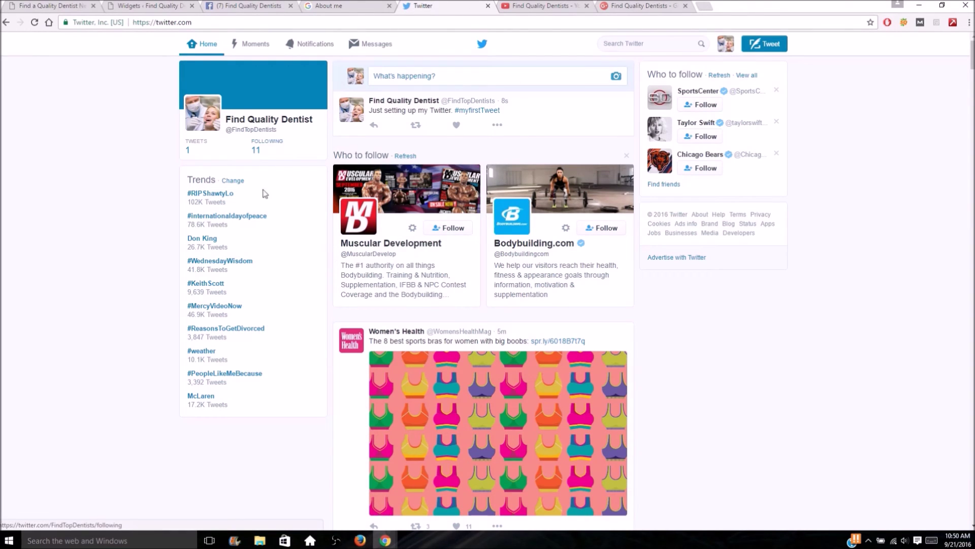
click(256, 151)
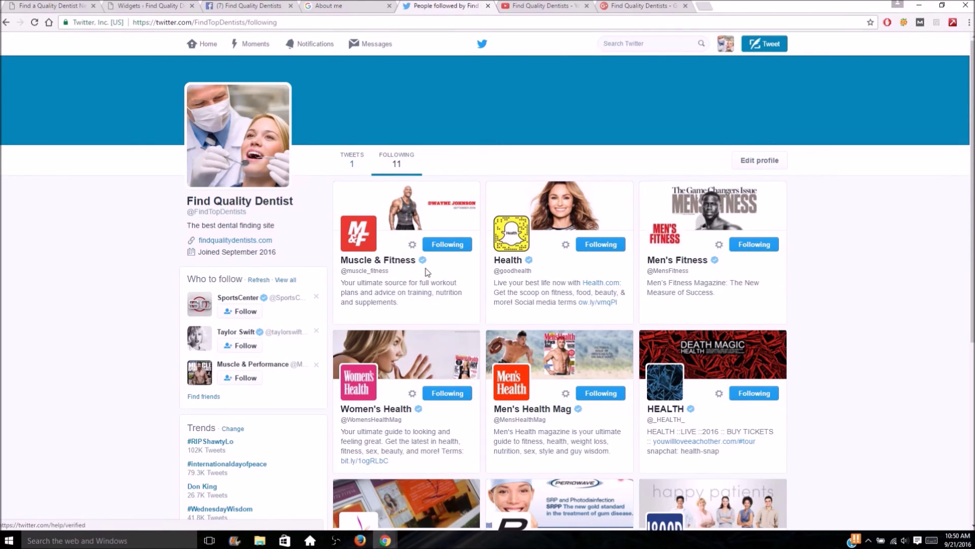
scroll(417, 274, down, 5)
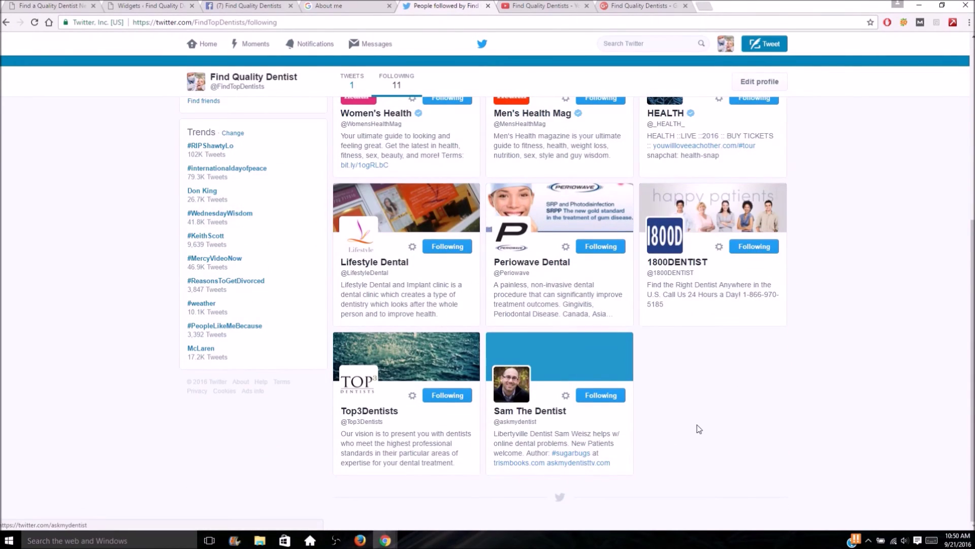
scroll(703, 447, up, 2)
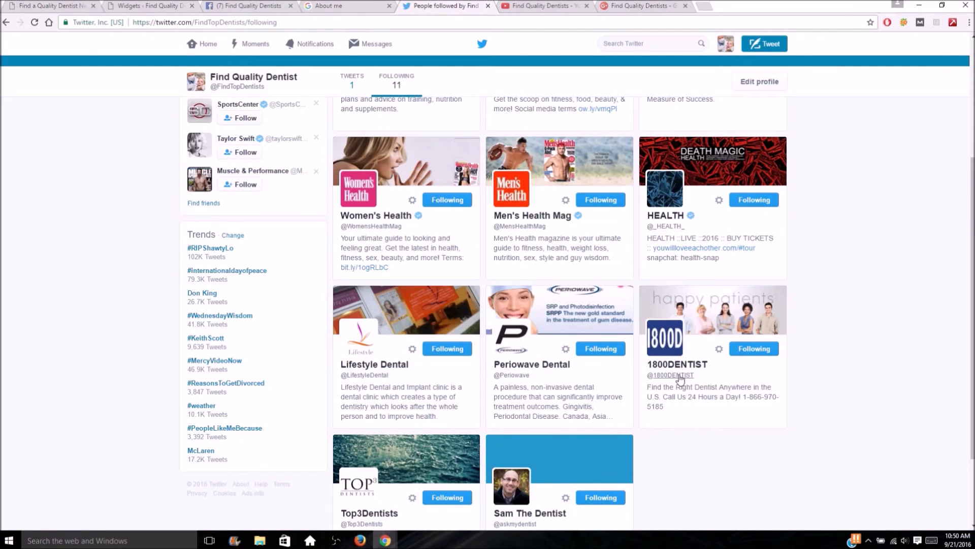
scroll(709, 285, up, 1)
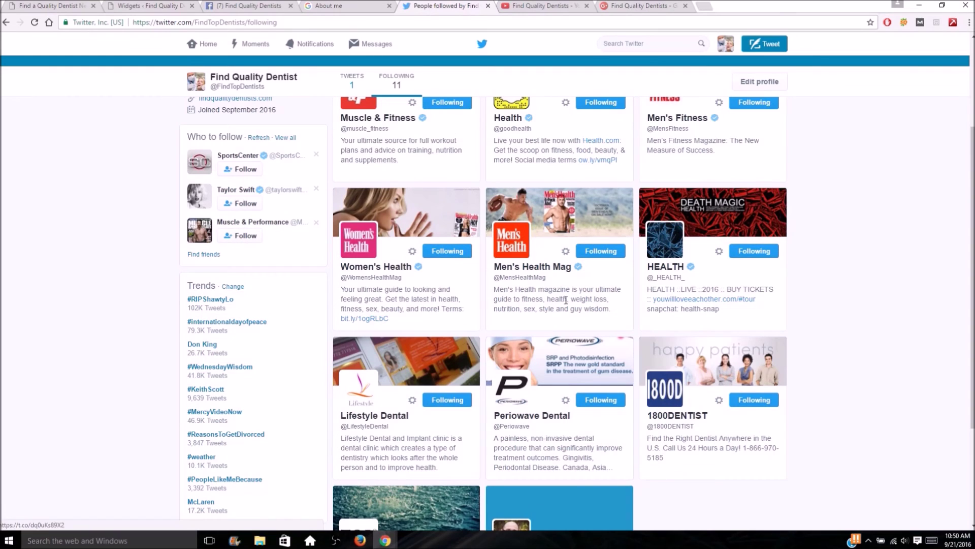
scroll(444, 280, up, 3)
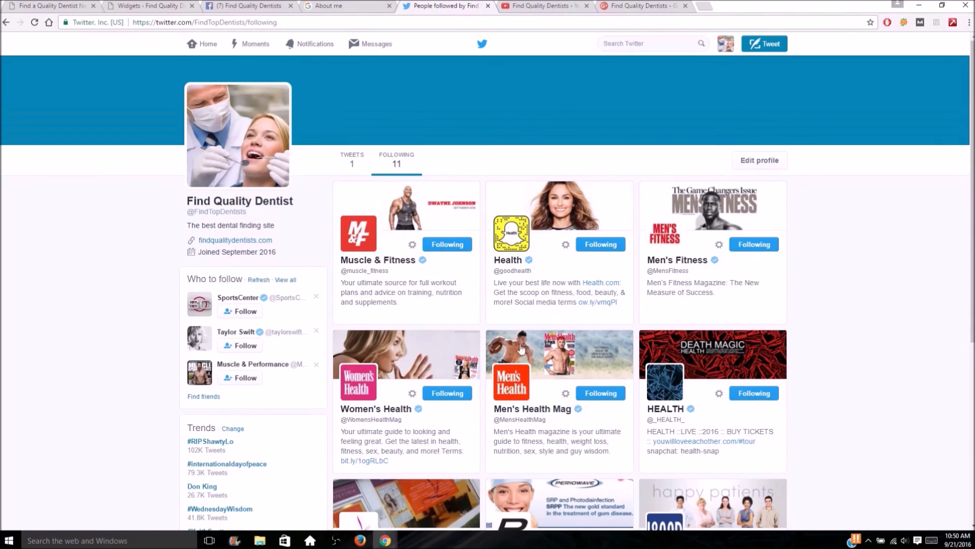
Tweet "Give us a like on our FB page to keep up to date with us!" followed by the Facebook page's URL
click(208, 45)
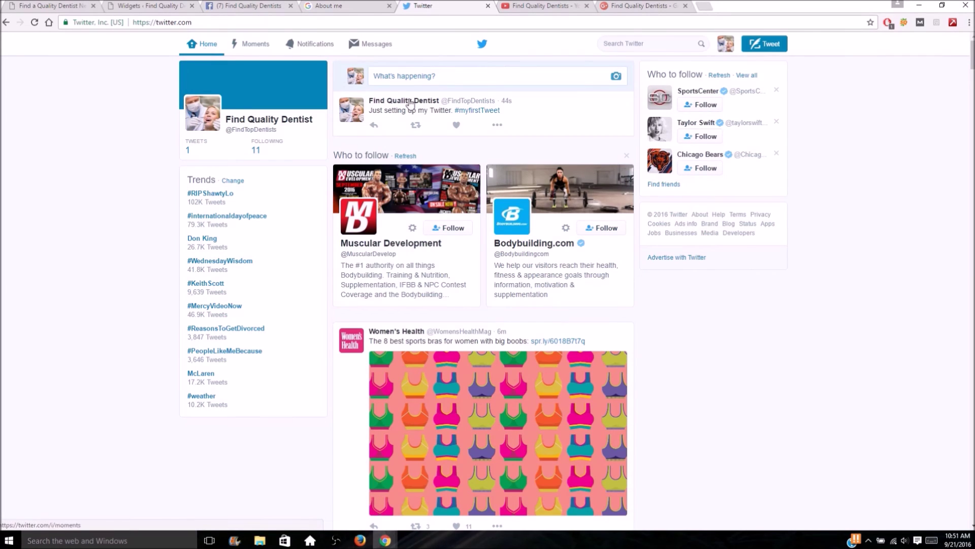
click(458, 75)
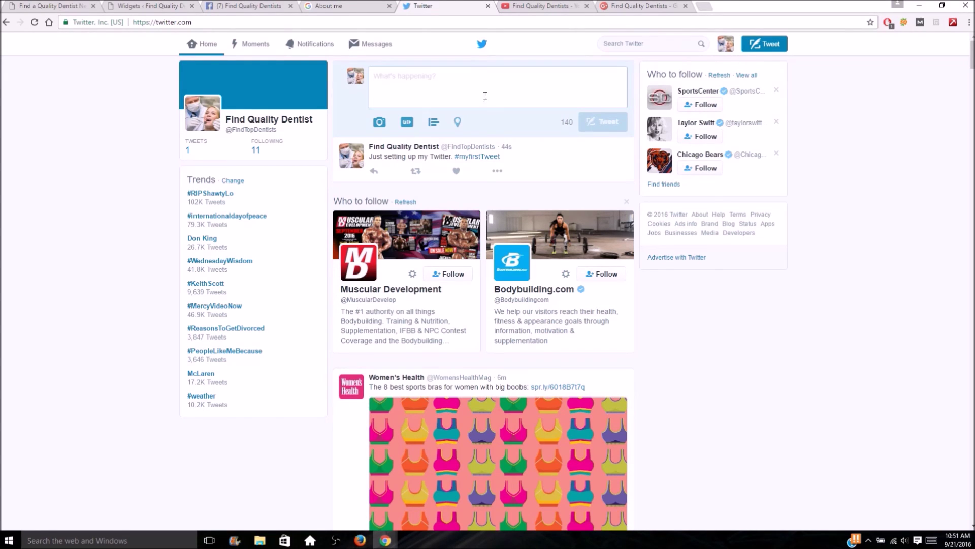
click(271, 5)
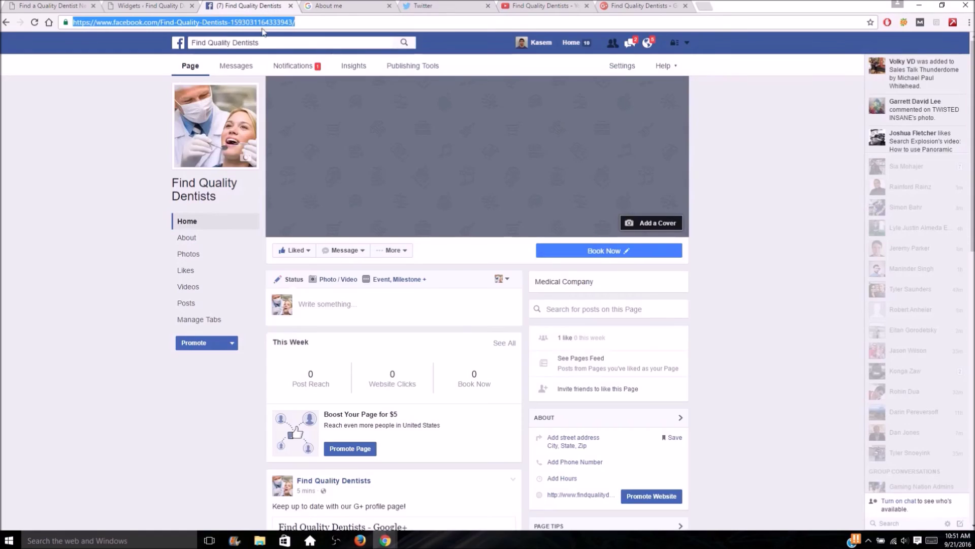
click(469, 4)
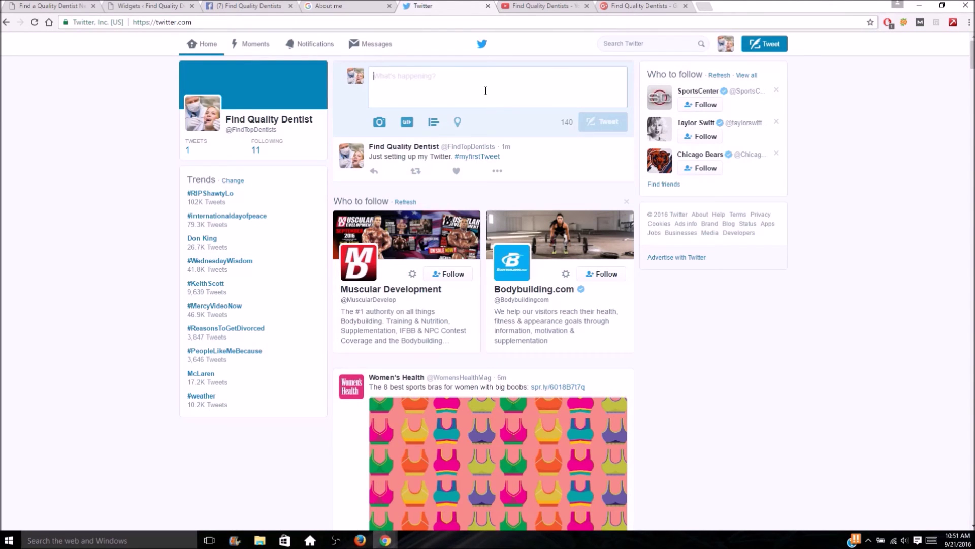
text(Check ou)
key(BackSpace)
key(BackSpace)
key(BackSpace)
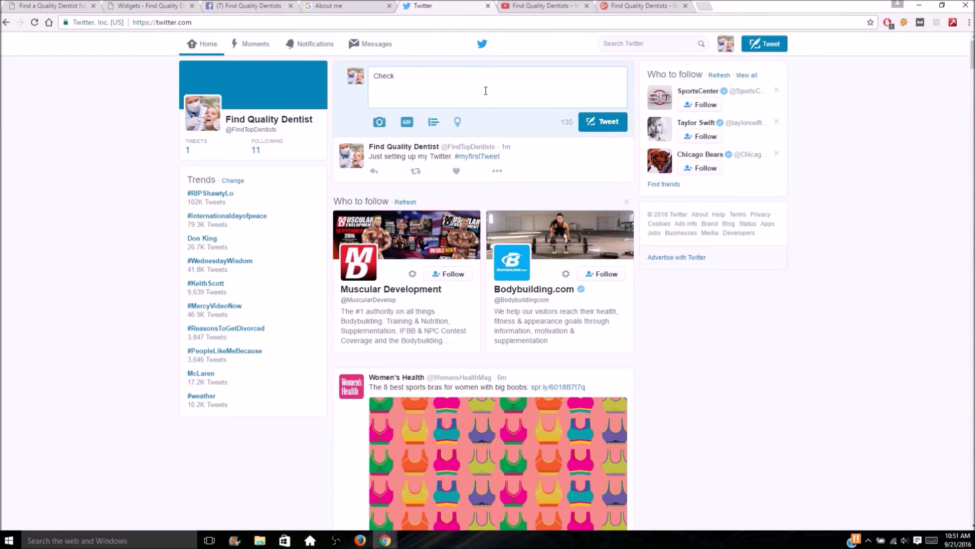
key(BackSpace)
key(BackSpace)
key(BackSpace)
key(BackSpace)
key(BackSpace)
text(Give us a like on o)
text(page to)
key(BackSpace)
key(BackSpace)
text(to keep up to date with )
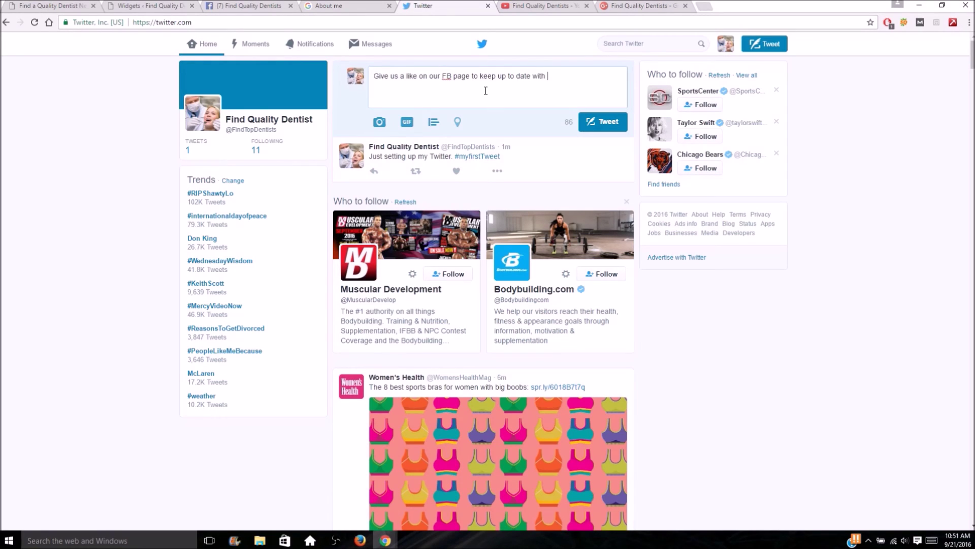
text(us!)
key(ctrl+v)
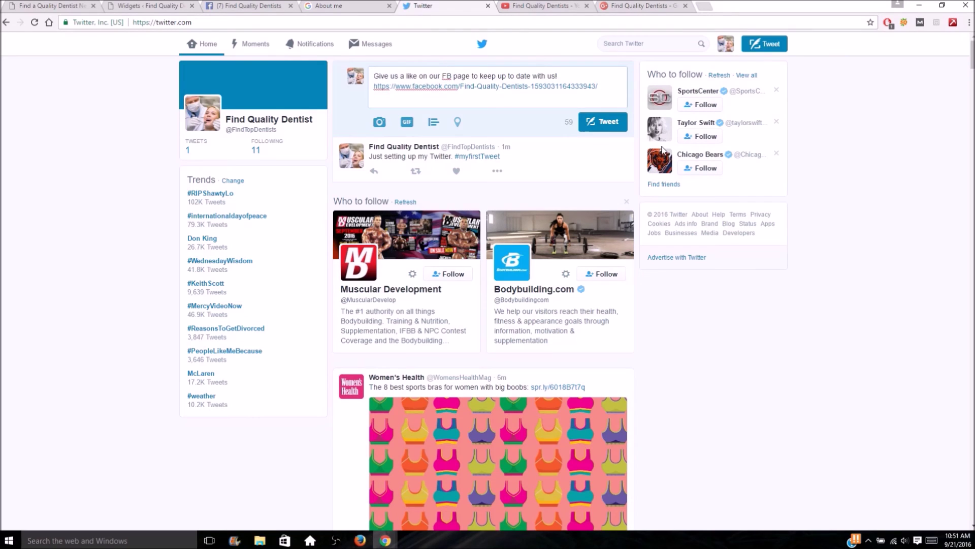
key(ctrl+Return)
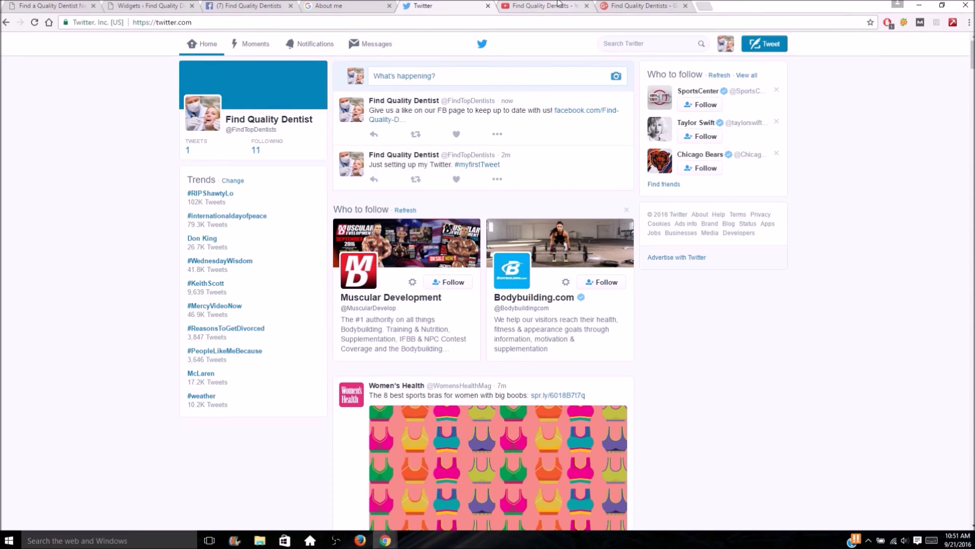
Tweet "Subscribe to our YouTube channel, we upload high quality dental videos!" followed by the YouTube channel's URL
click(472, 78)
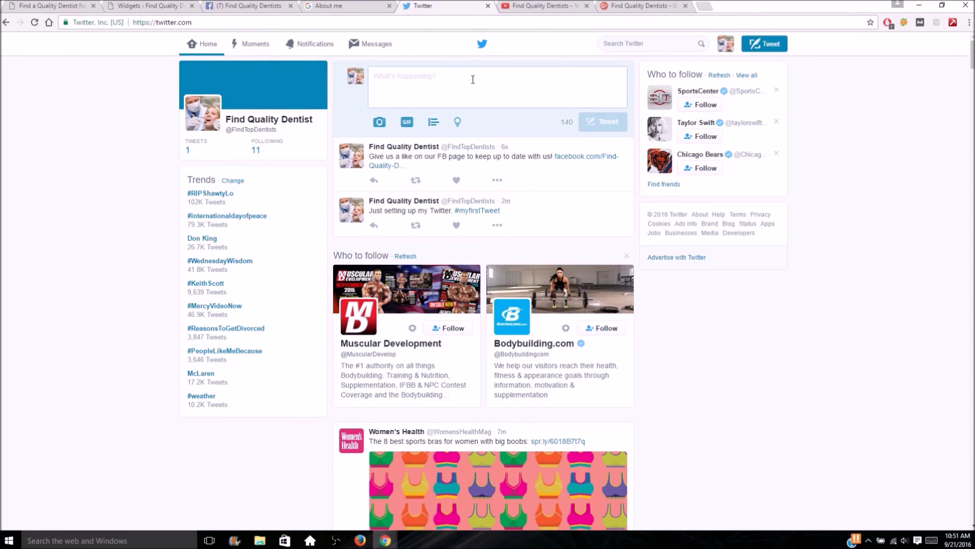
text(Subscribe to)
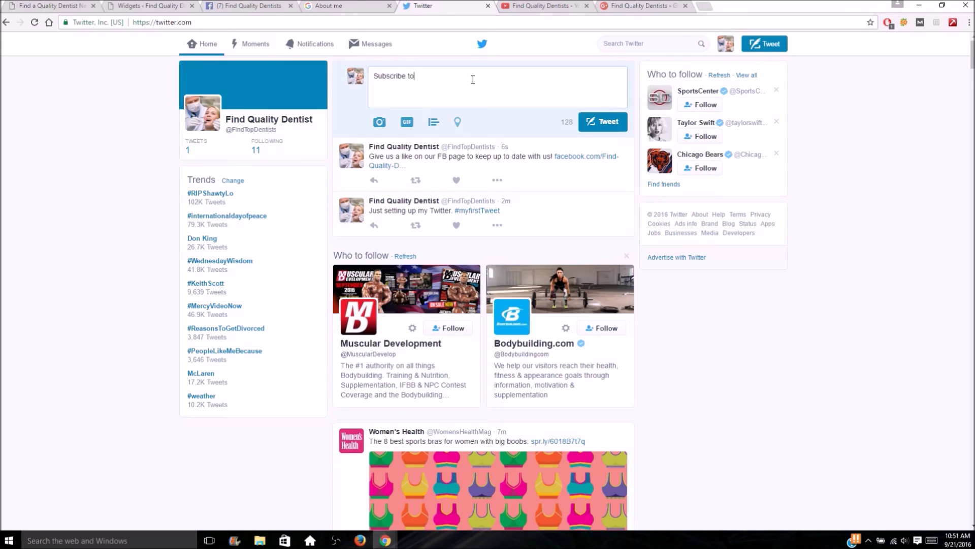
text( our YouTube channel, we upload high quality dnetal videos!)
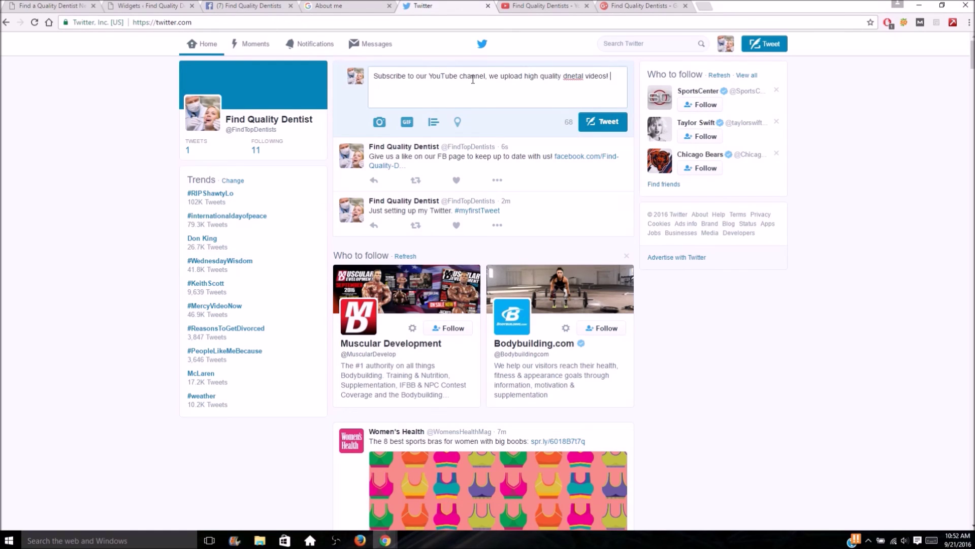
key(ctrl+v)
right_click(572, 77)
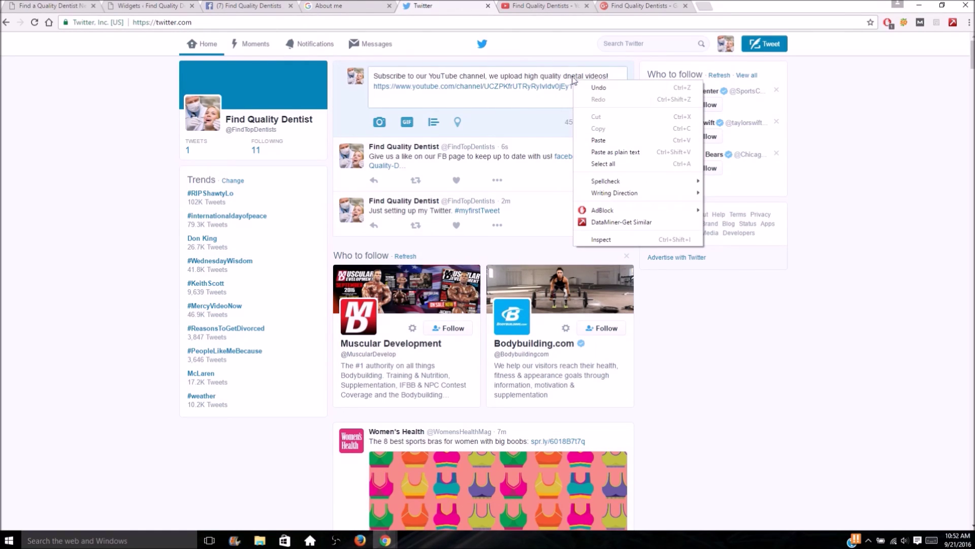
click(571, 77)
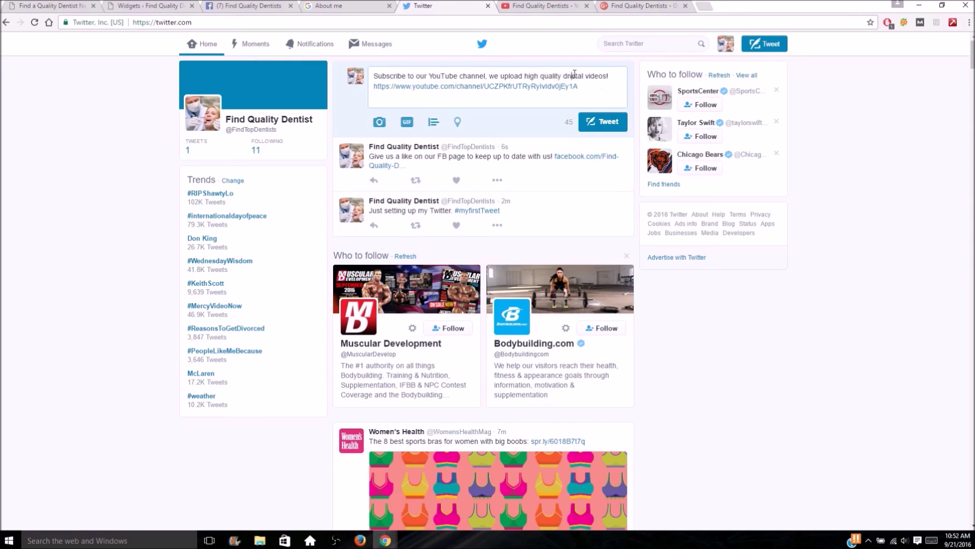
double_click(575, 76)
text(dental)
key(ctrl+Return)
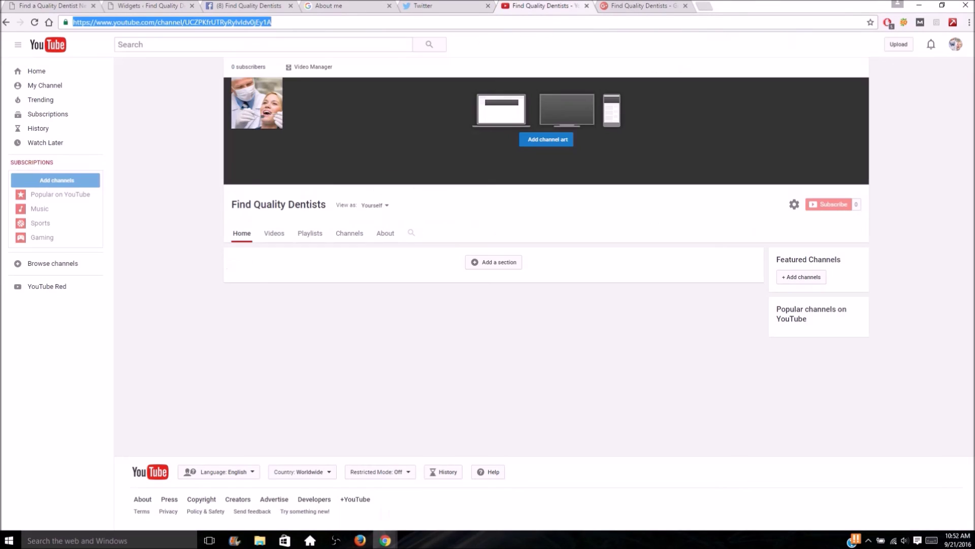
Open the Find Quality Dentists YouTube channel's custom links for editing
click(528, 5)
click(724, 226)
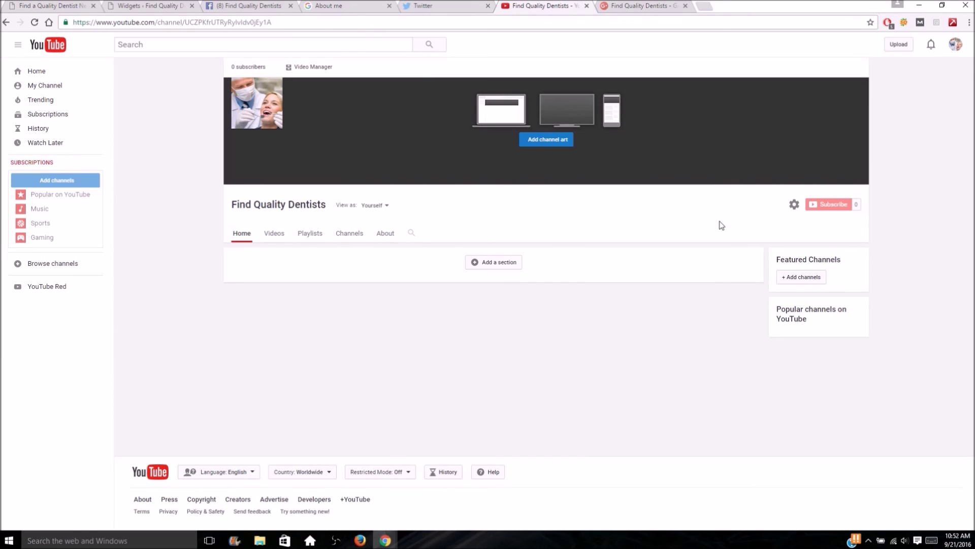
mouse_move(841, 136)
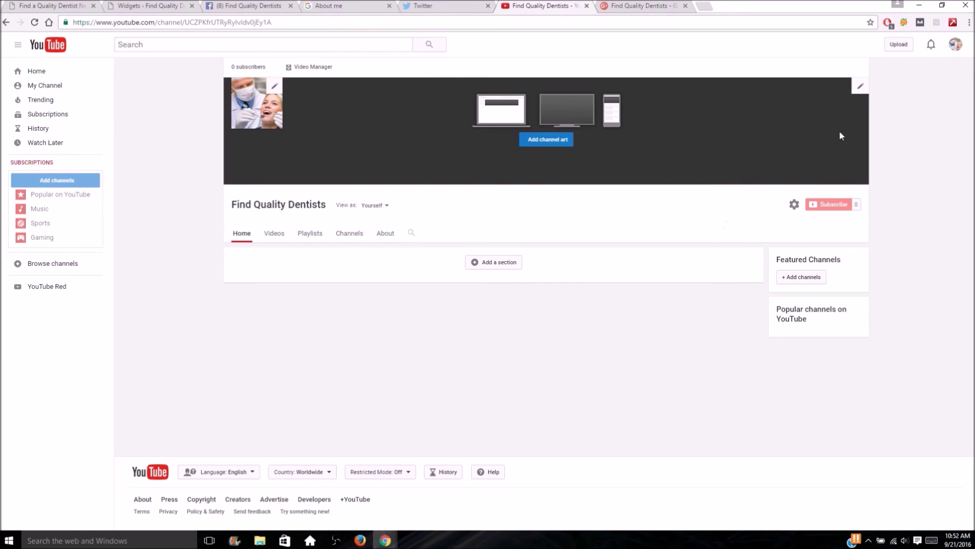
click(859, 88)
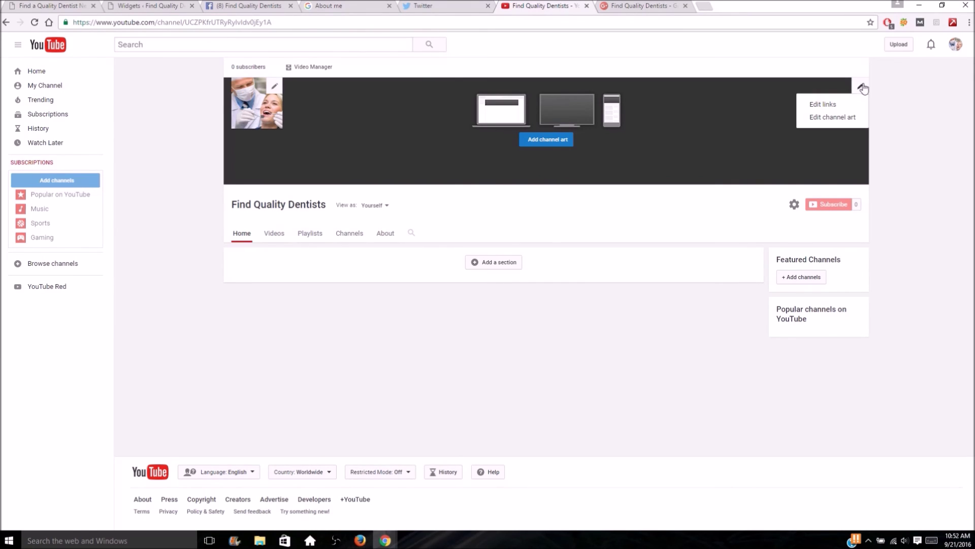
click(828, 105)
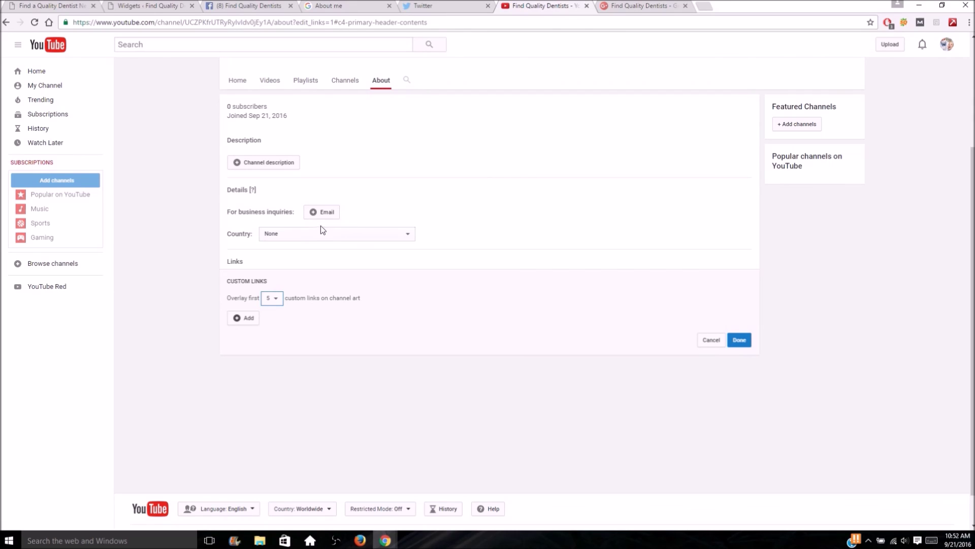
Set the YouTube channel's country to United States
click(292, 238)
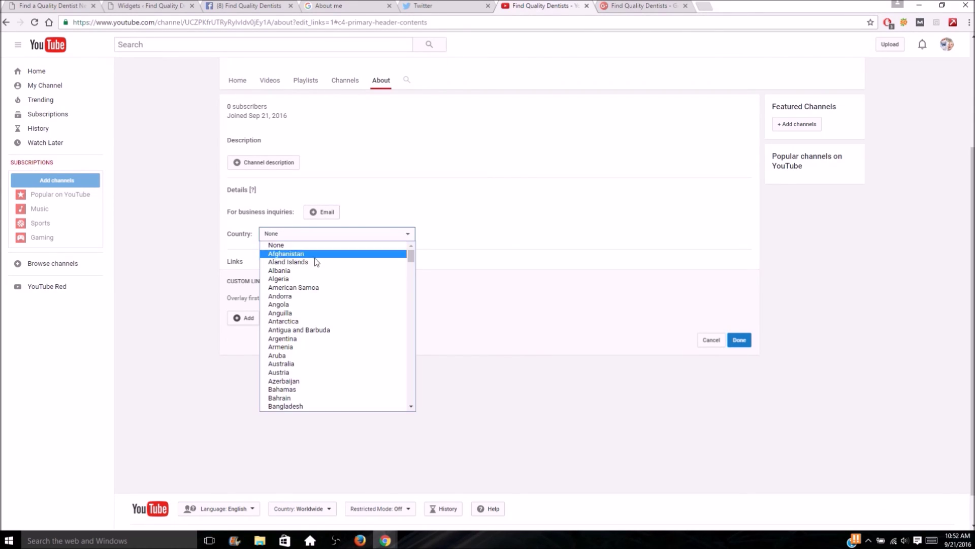
scroll(322, 315, down, 15)
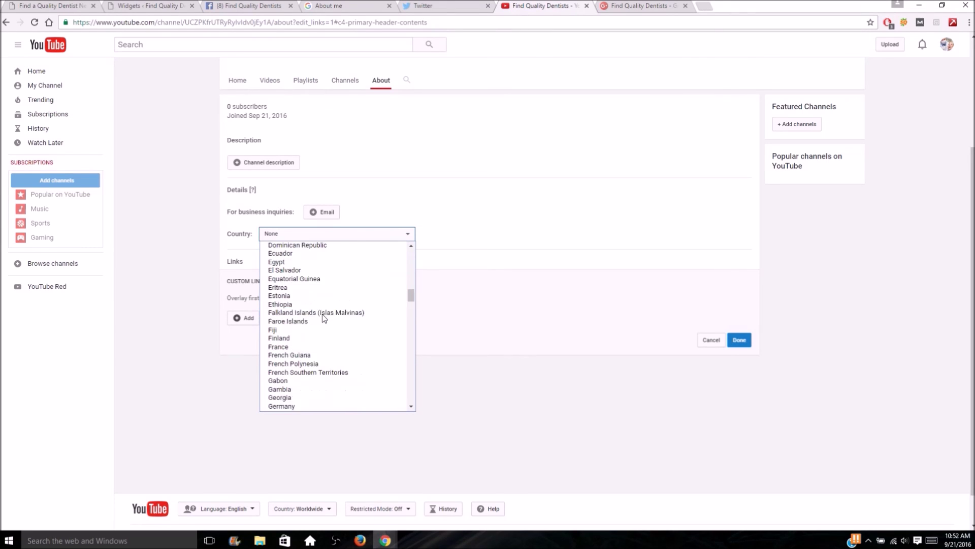
scroll(323, 313, down, 18)
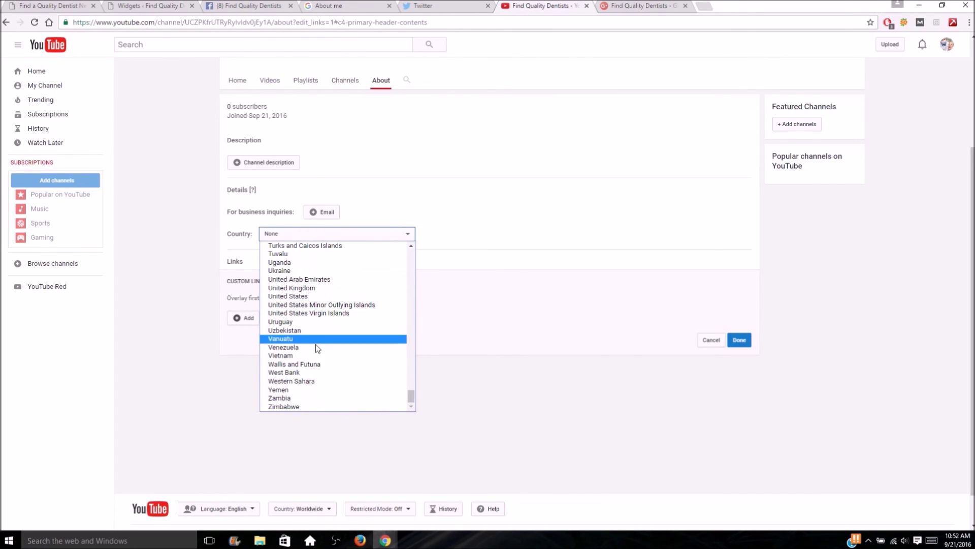
click(316, 296)
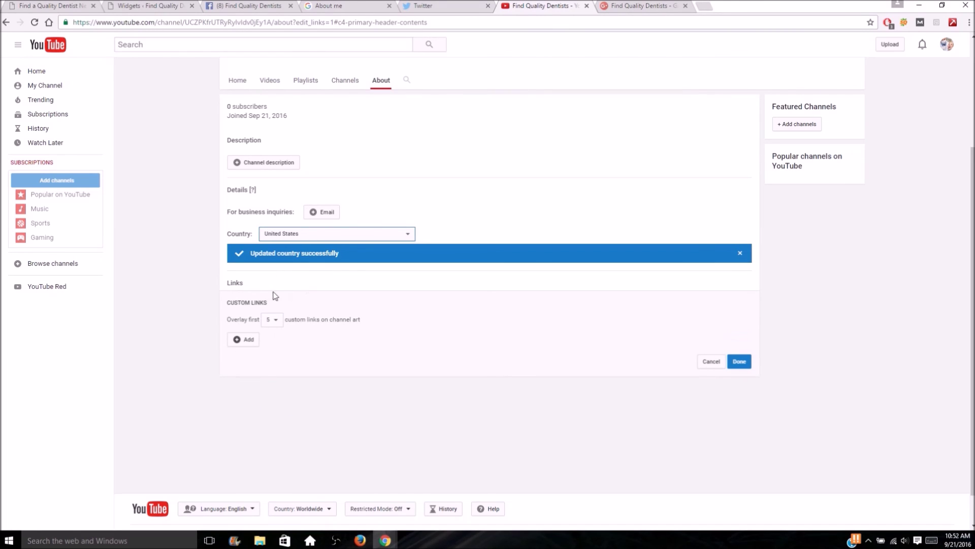
click(242, 339)
click(273, 328)
click(278, 327)
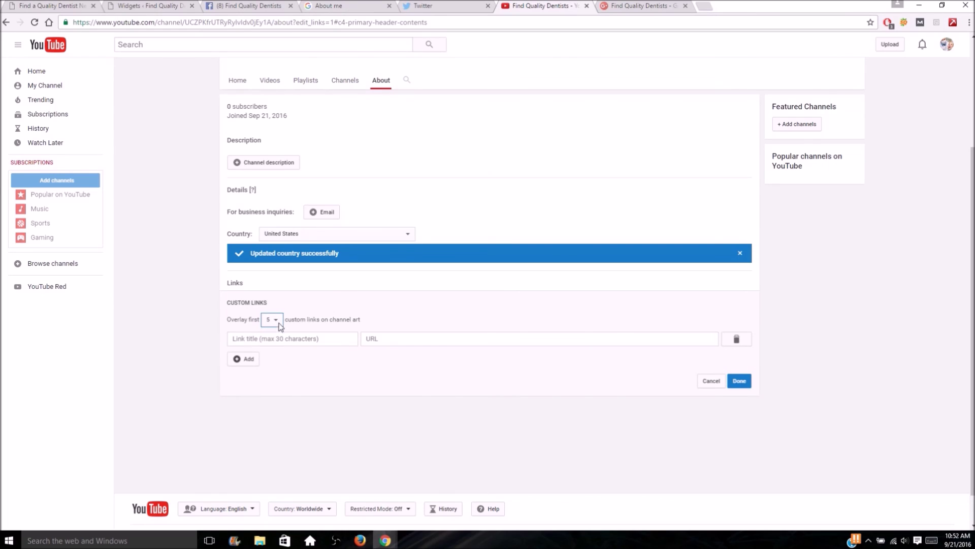
click(302, 341)
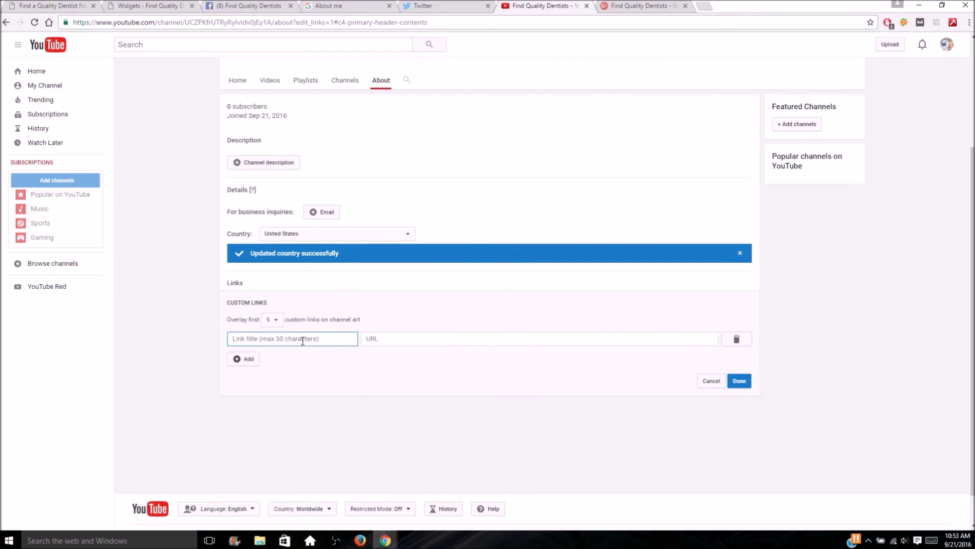
text(Website)
key(ctrl+1)
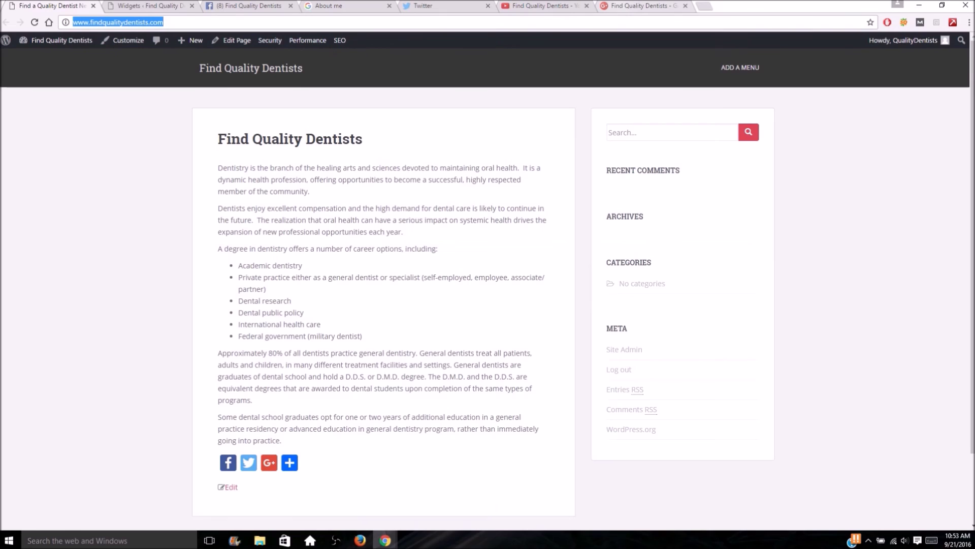
key(ctrl+c)
click(557, 6)
click(409, 340)
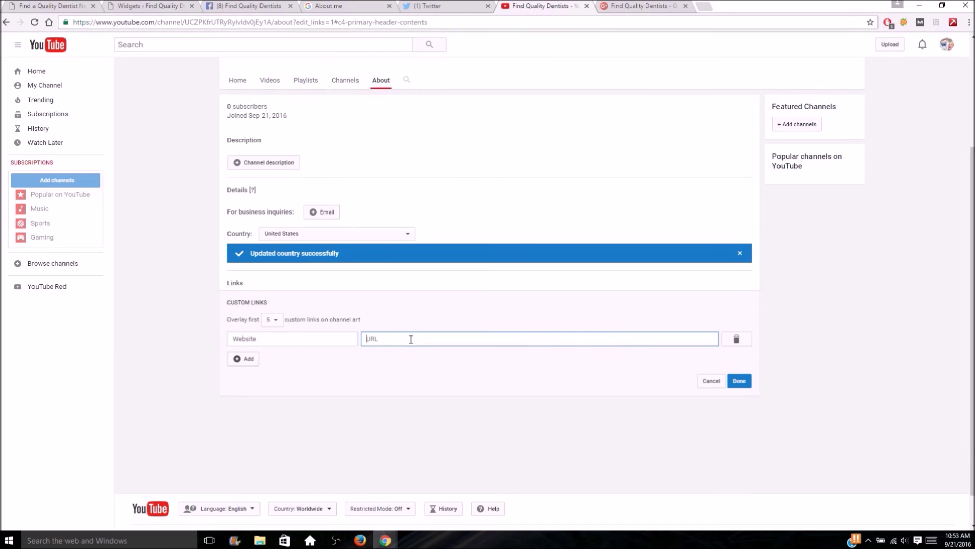
key(ctrl+v)
Add a second custom link titled "FB" with the URL copied from the Find Quality Dentists Facebook page
click(244, 358)
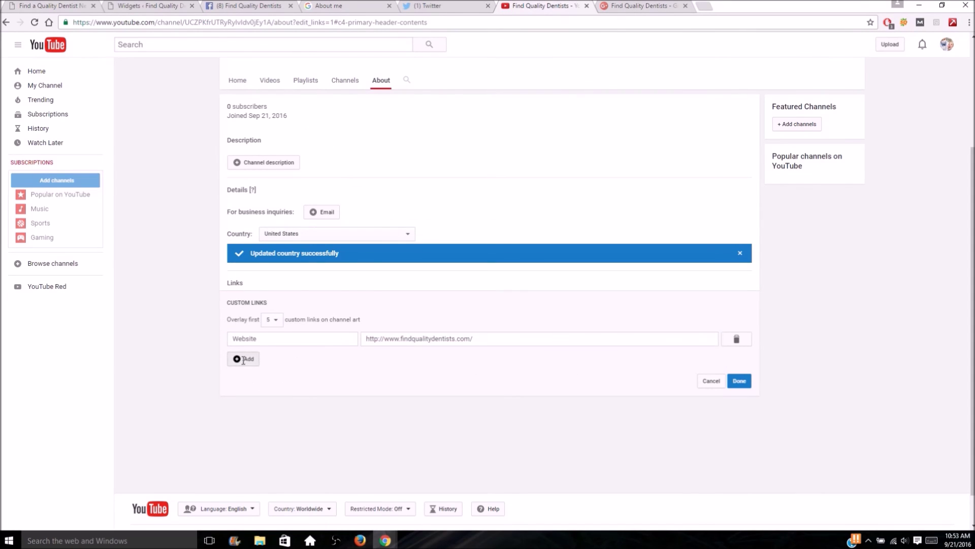
click(262, 358)
text(FB)
click(259, 6)
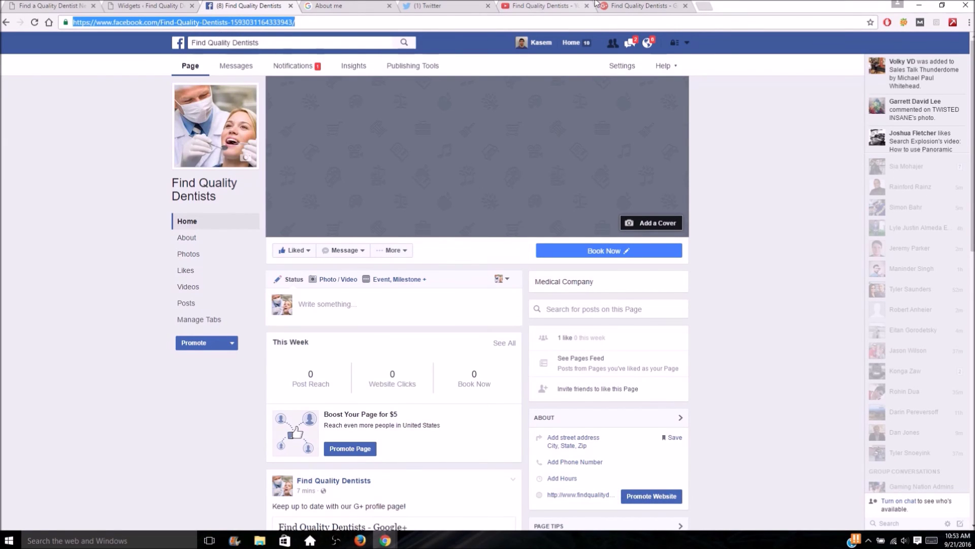
key(ctrl+5)
click(516, 6)
click(403, 358)
key(ctrl+v)
click(249, 377)
click(254, 379)
text(Twitter)
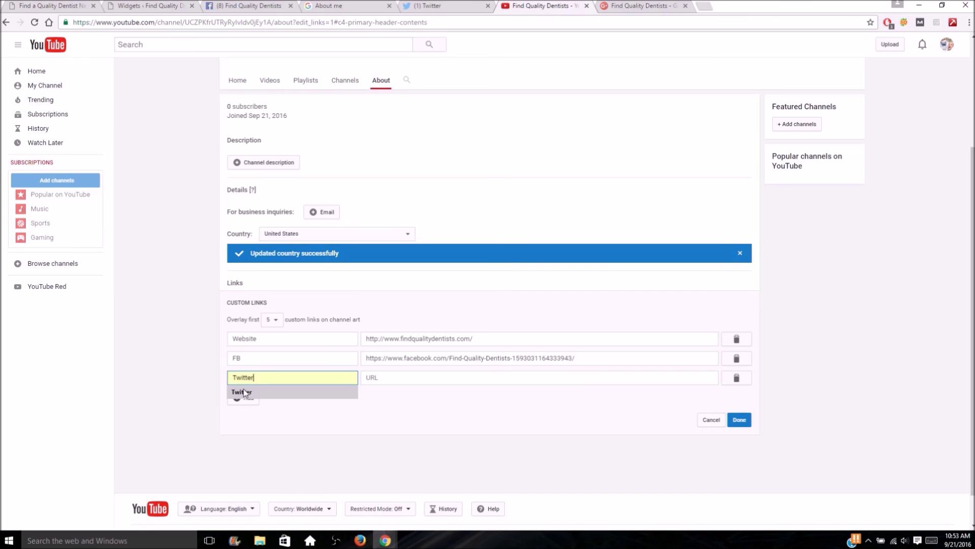
click(245, 393)
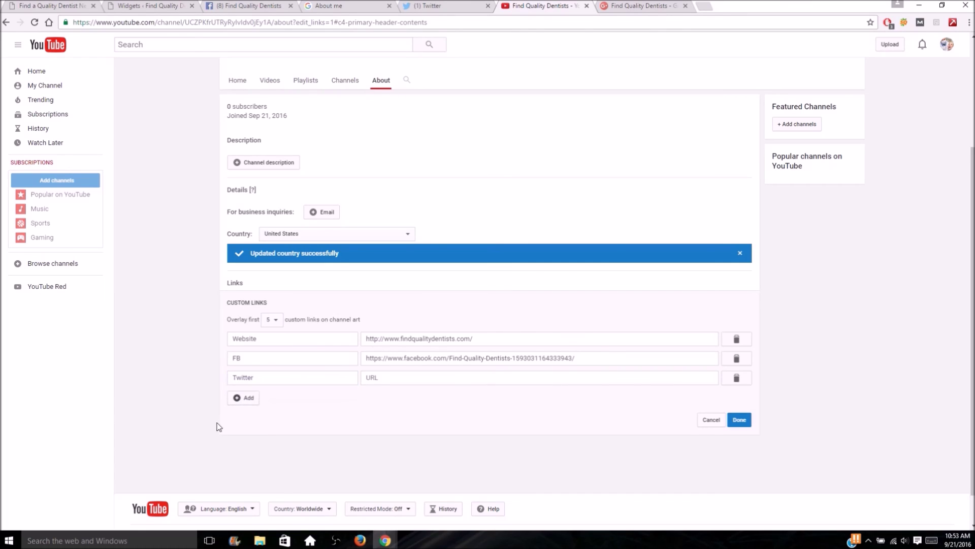
click(426, 4)
click(268, 119)
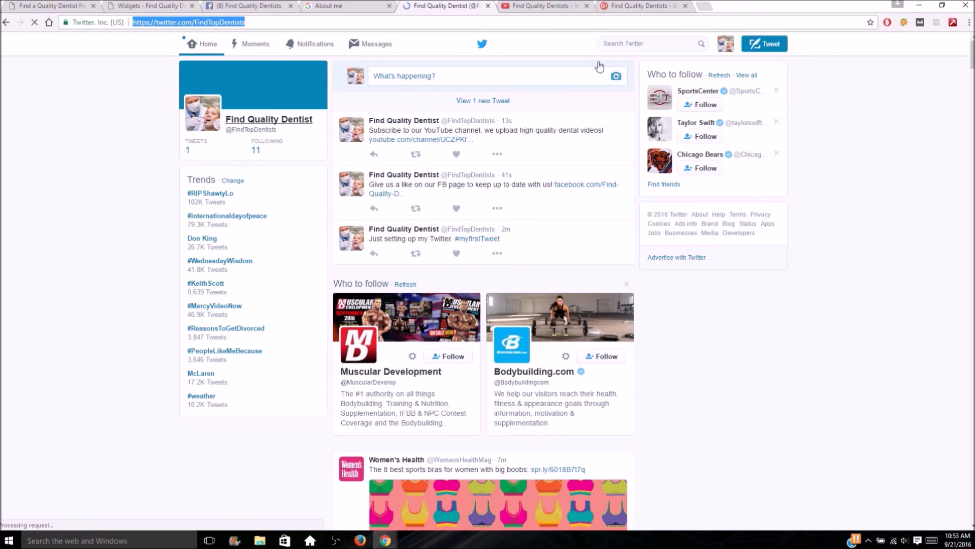
key(ctrl+c)
click(544, 6)
click(507, 377)
key(ctrl+v)
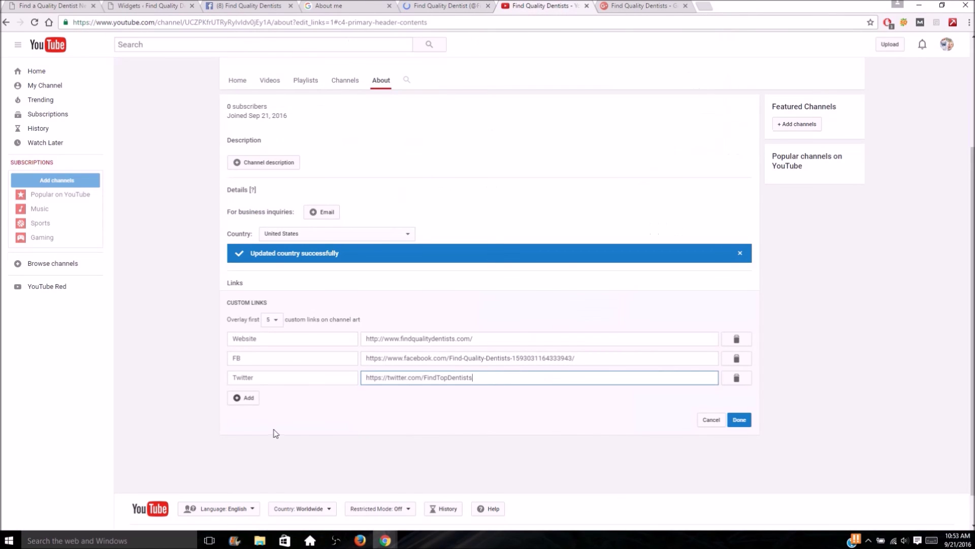
Add a fourth custom link titled "G+" with the URL copied from the Find Quality Dentists Google+ profile
click(246, 398)
click(257, 399)
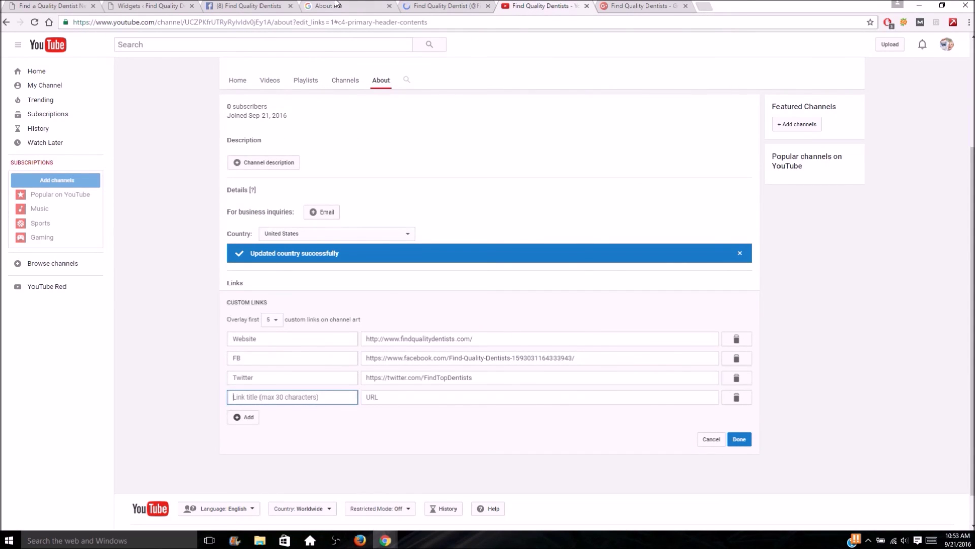
click(645, 6)
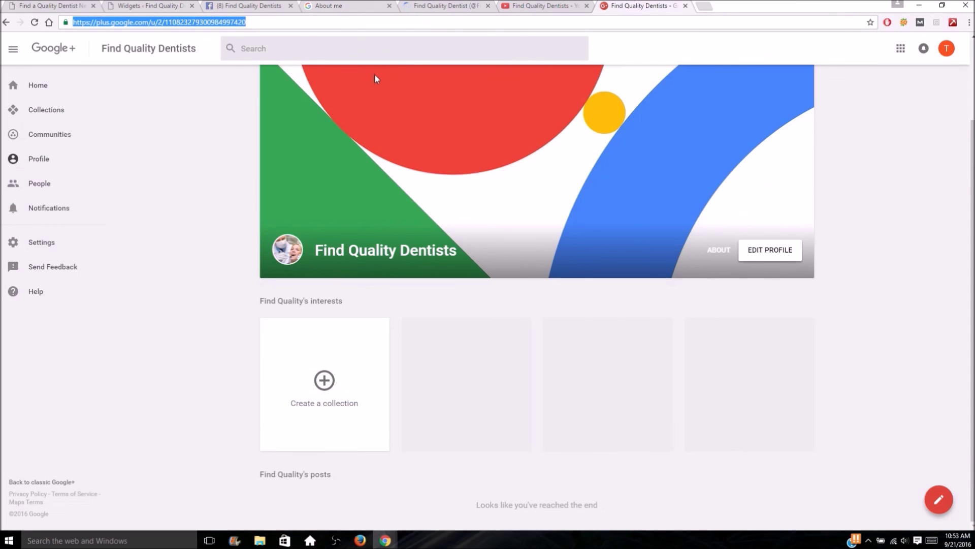
click(541, 5)
click(292, 397)
text(G+)
key(Tab)
key(ctrl+v)
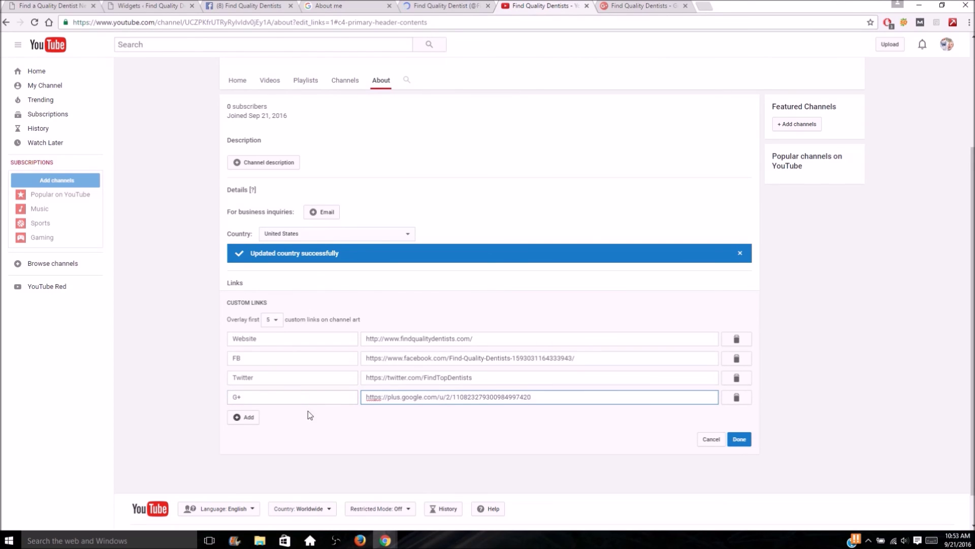
Save the channel's custom links and go to the channel's home page to check the links on the banner
click(739, 440)
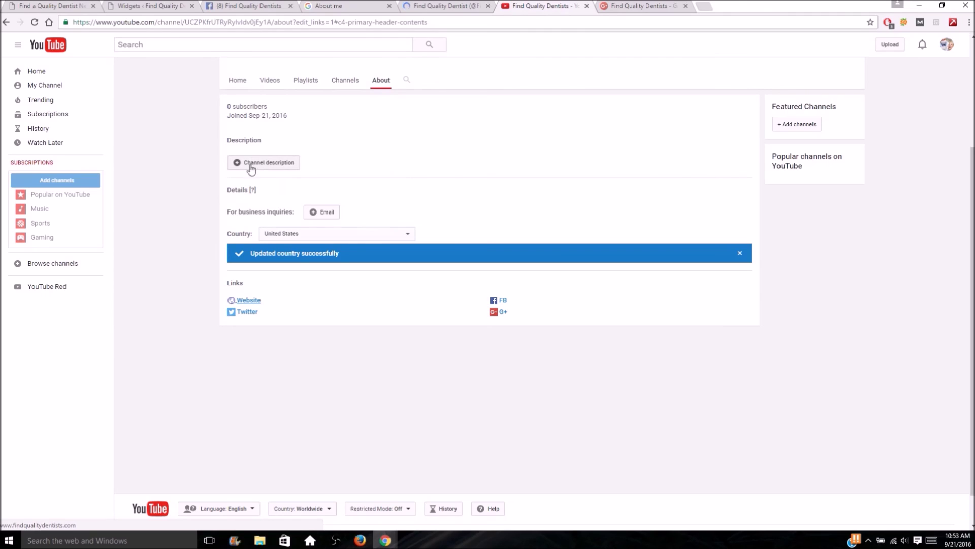
click(238, 86)
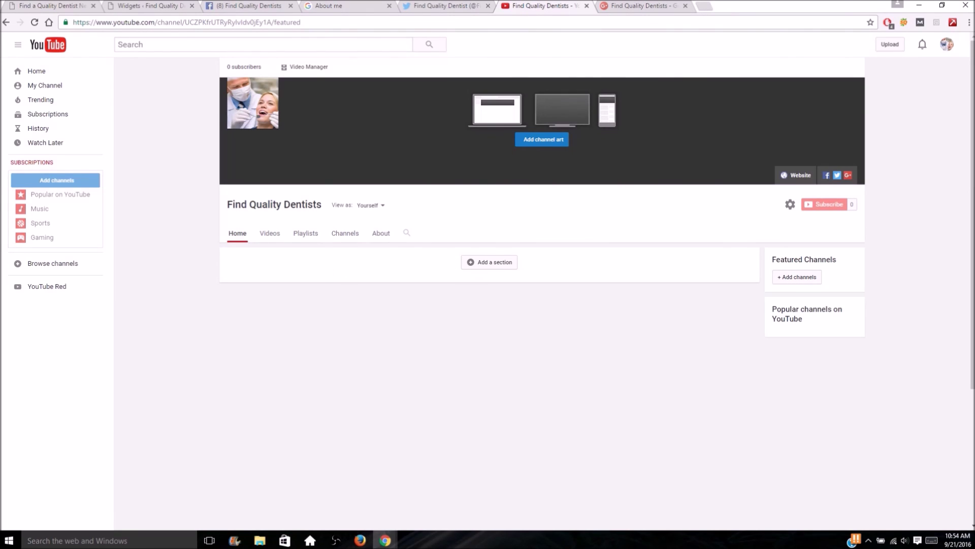
key(F10)
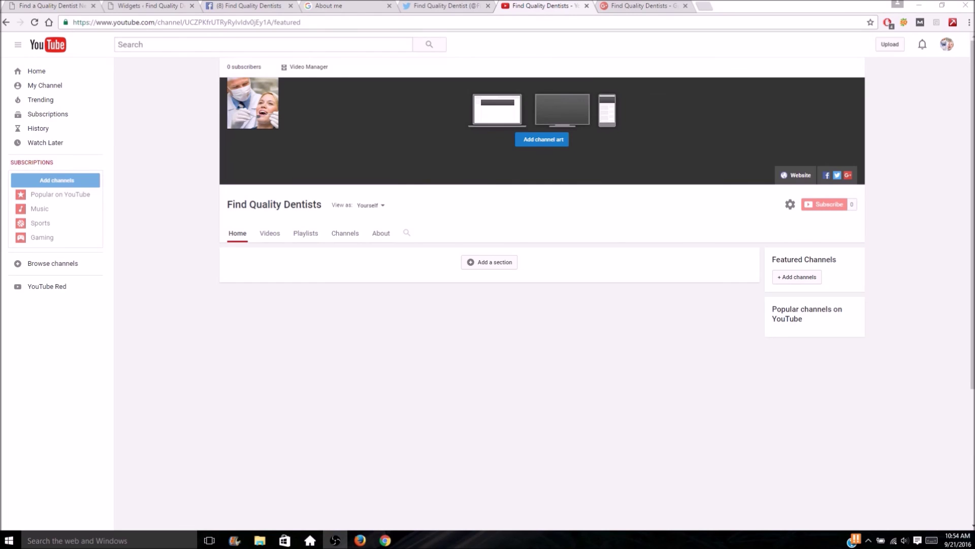